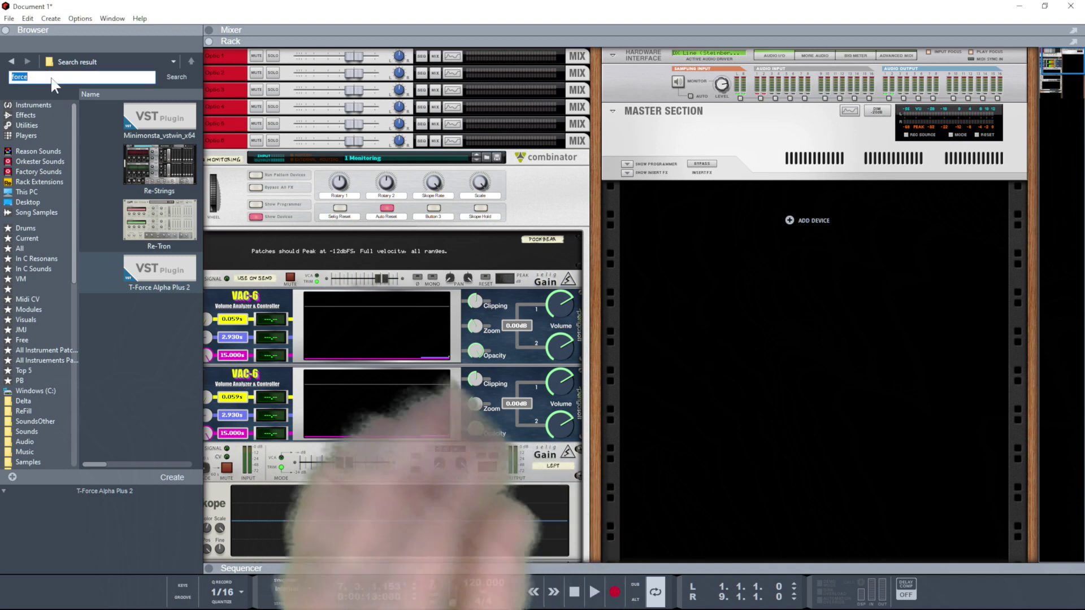
Step: Add T-Force Alpha Plus 2 from the 'force' search results to the rack under the Master Section
mouse_move(137, 256)
left_mouse_down()
mouse_move(362, 311)
mouse_move(636, 340)
mouse_move(777, 377)
left_mouse_up()
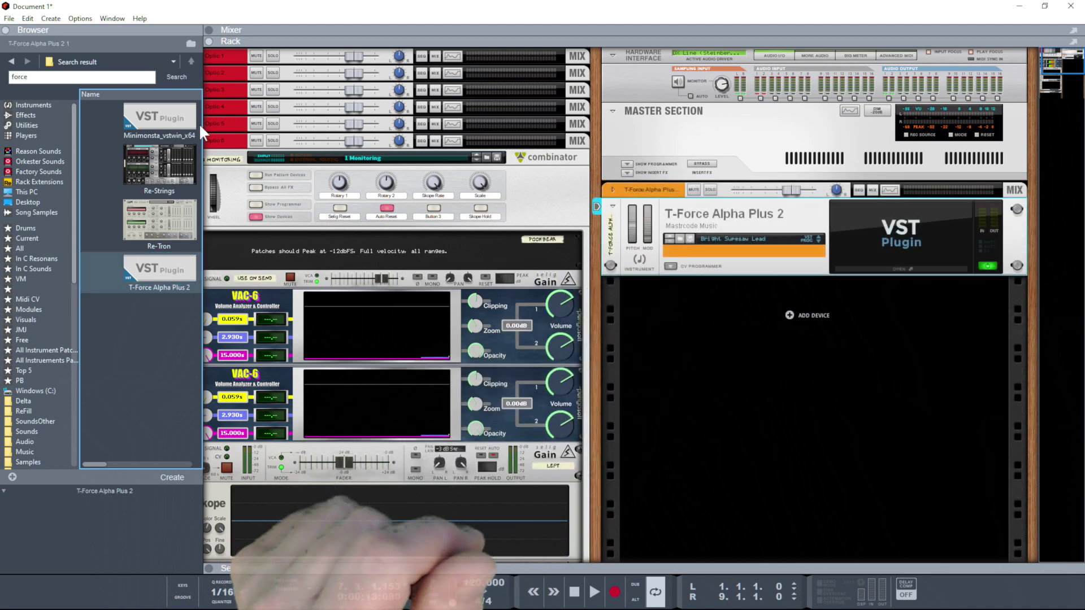
left_click(48, 80)
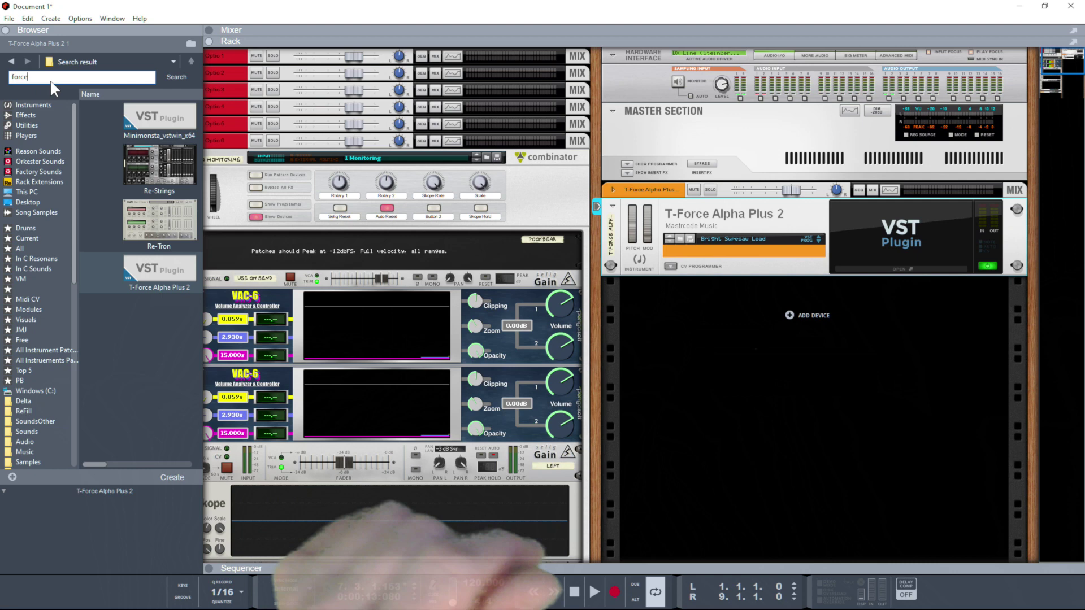
Step: Search the Browser for 'elemen' and insert KV_Element into the rack above T-Force
key("BackSpace")
key("BackSpace")
key("BackSpace")
key("BackSpace")
key("BackSpace")
type("elemen")
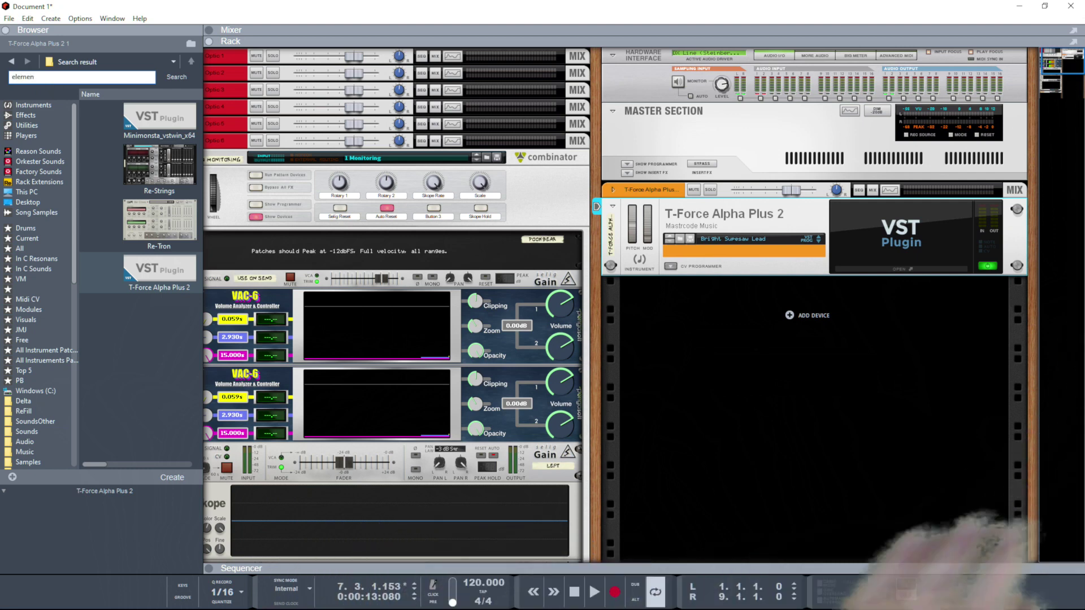
key("Return")
mouse_move(161, 119)
left_mouse_down()
mouse_move(644, 251)
mouse_move(770, 175)
left_mouse_up()
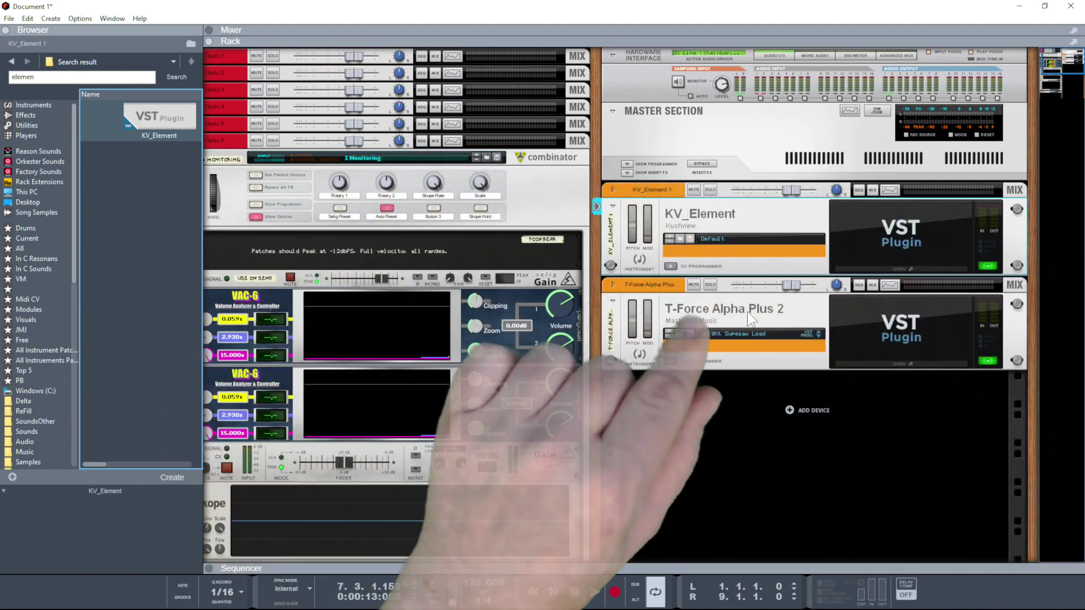
Step: Load the Super Sync Lead patch on the T-Force Alpha Plus 2 device
left_click(747, 311)
right_click(747, 311)
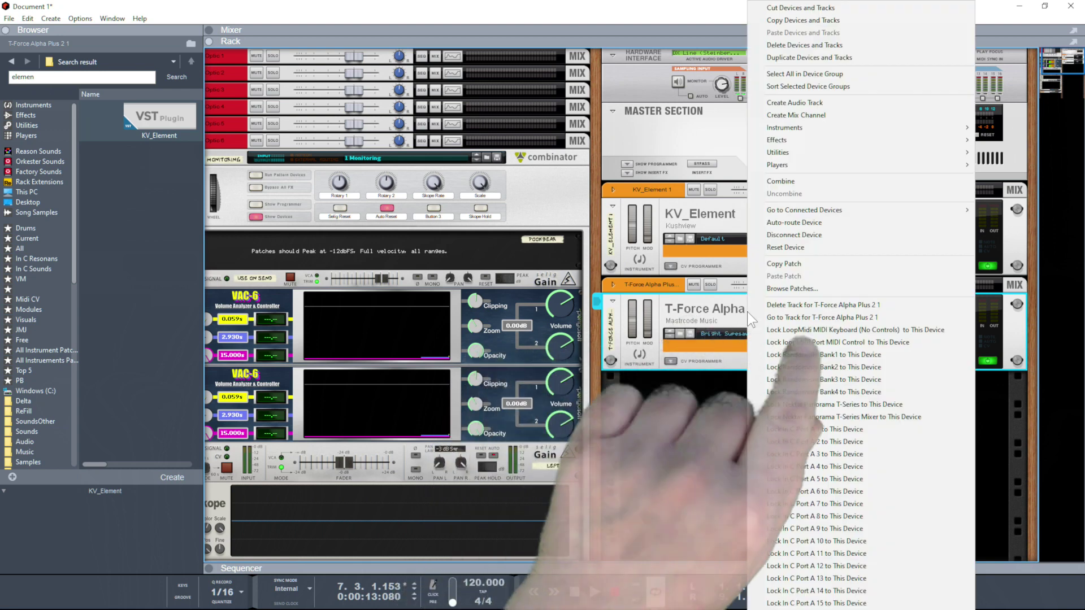
left_click(810, 328)
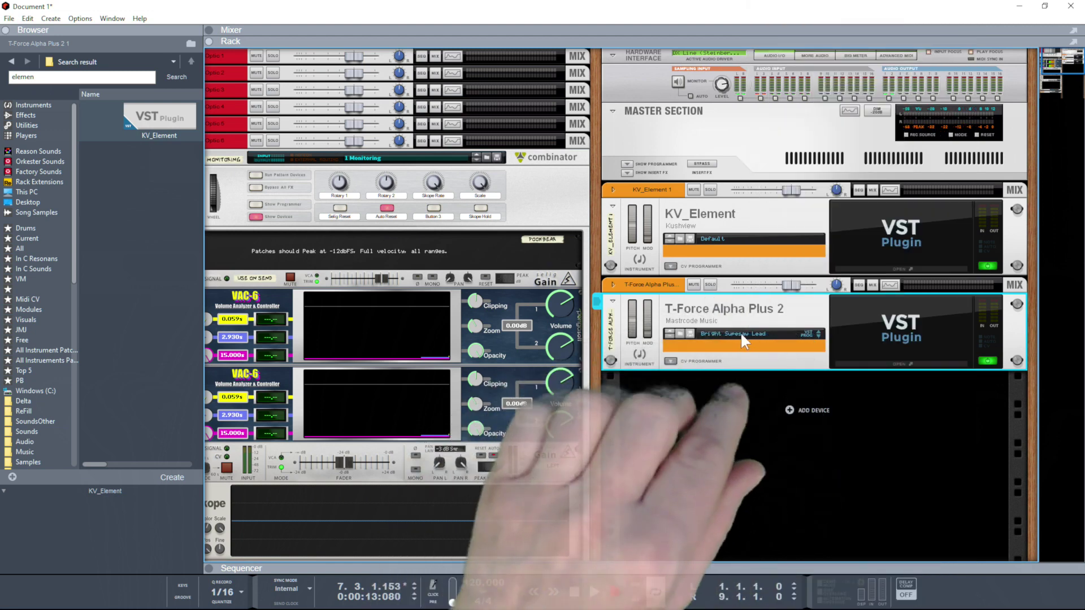
left_click(741, 334)
left_click(799, 391)
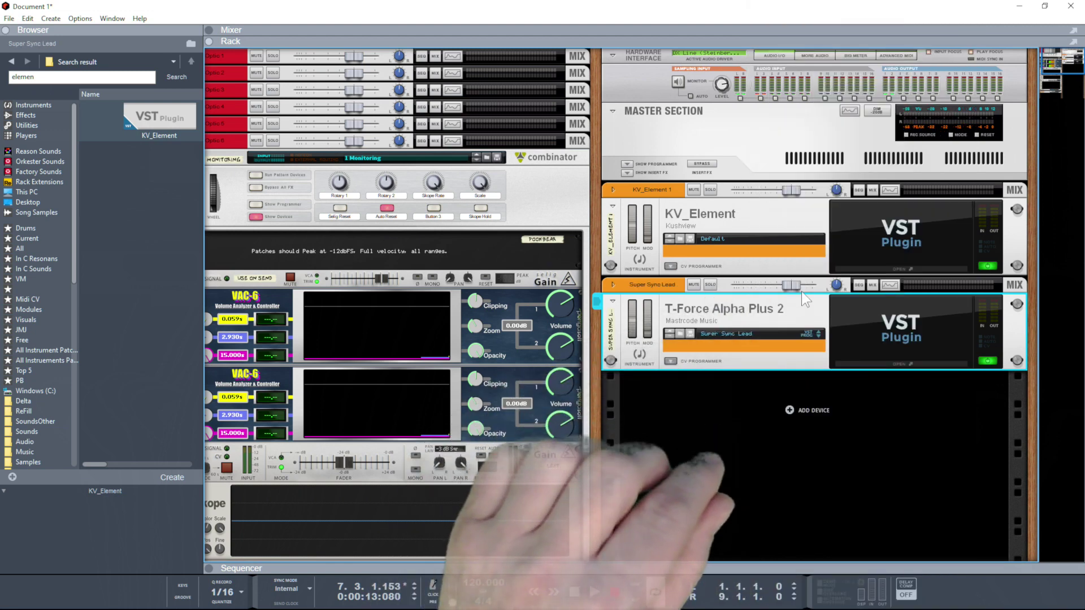
Step: Lower the T-Force level and KV_Element to -6.05 dB, then open Element's window at top-left
left_click_drag(792, 284, 779, 286)
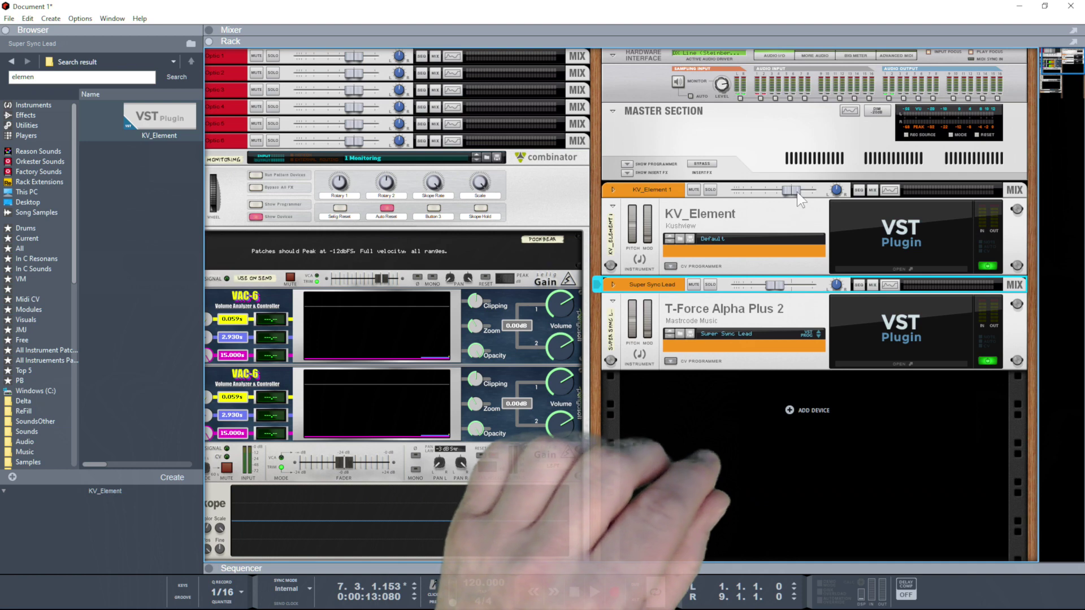
left_click_drag(797, 192, 783, 192)
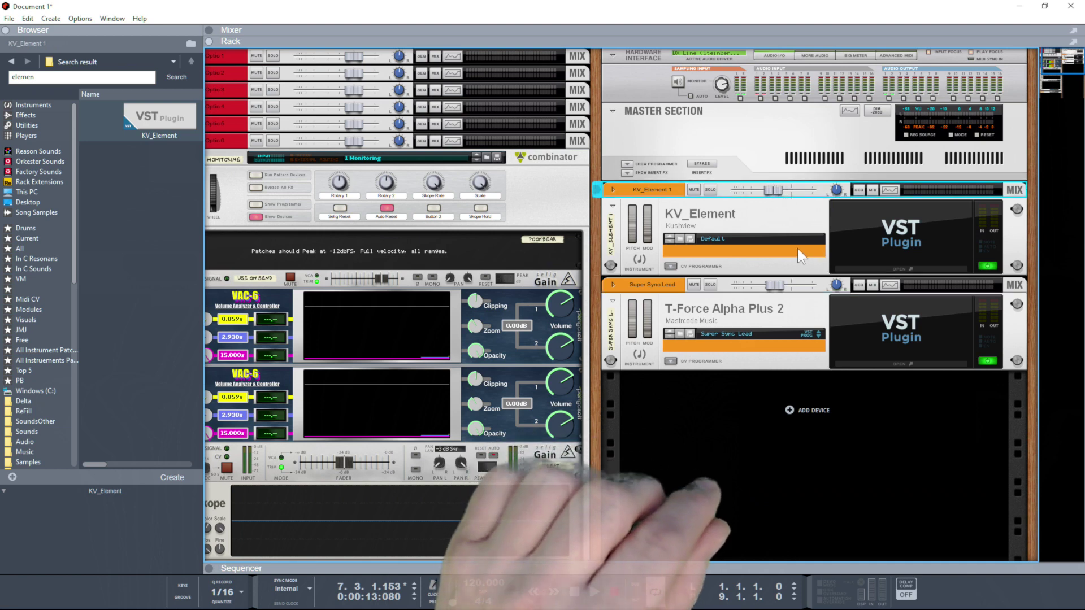
left_click(904, 240)
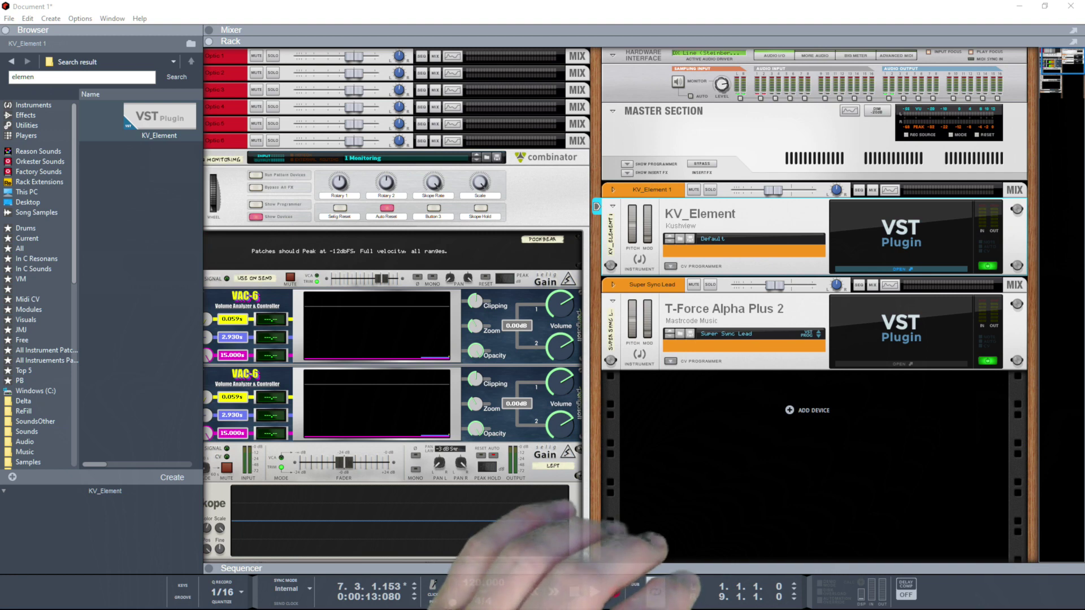
left_click_drag(332, 168, 312, 9)
Step: Enlarge the Element window and zoom the graph to 200%
left_click_drag(457, 315, 932, 593)
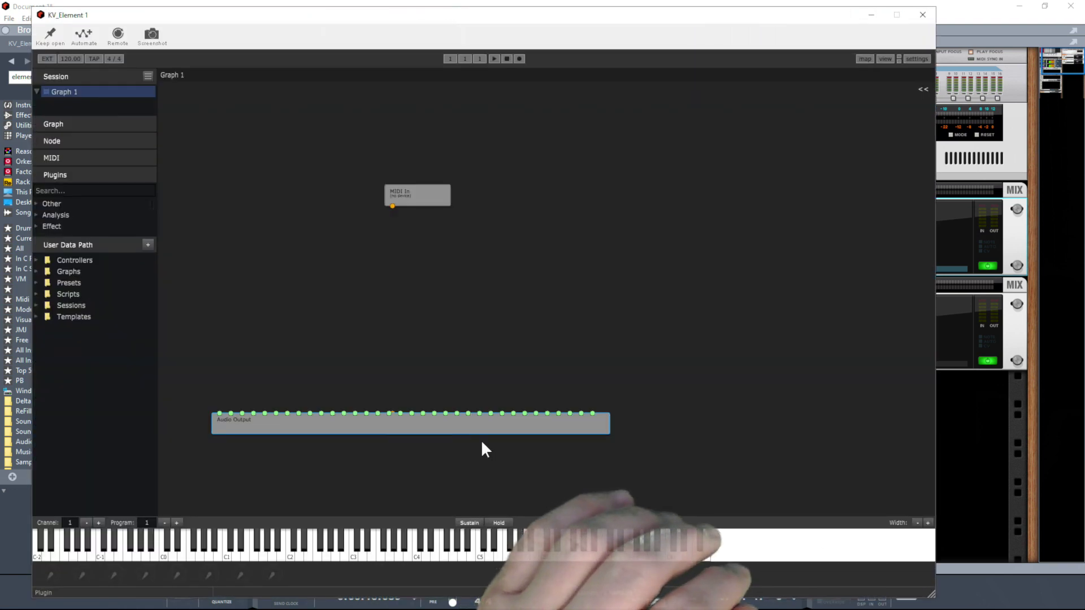
left_click_drag(299, 432, 276, 322)
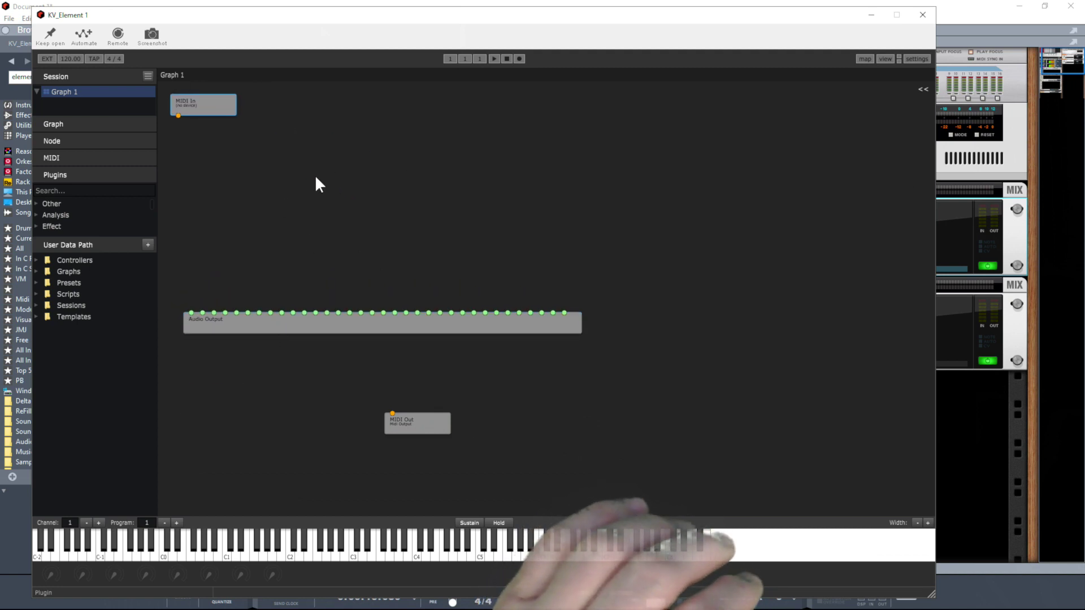
right_click(268, 147)
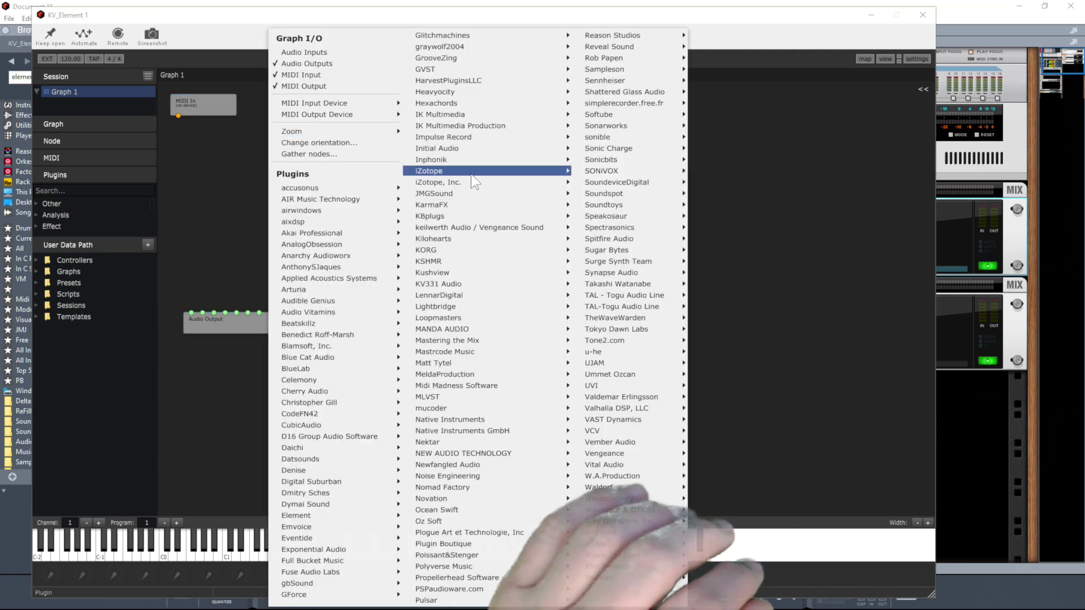
left_click(438, 190)
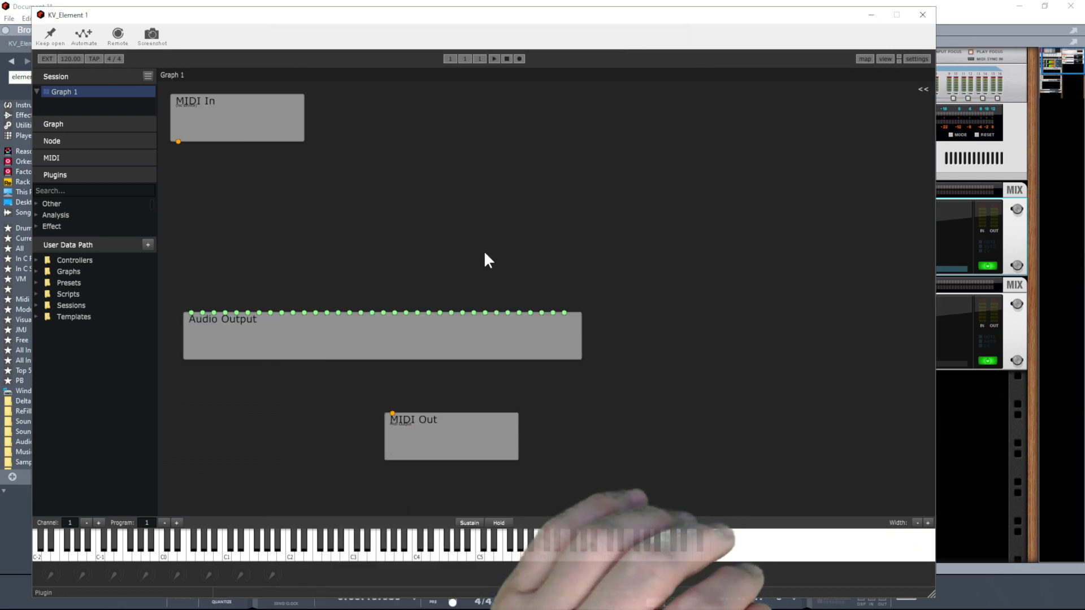
Step: Remove the MIDI Out node and move Audio Output lower in the graph
right_click(296, 174)
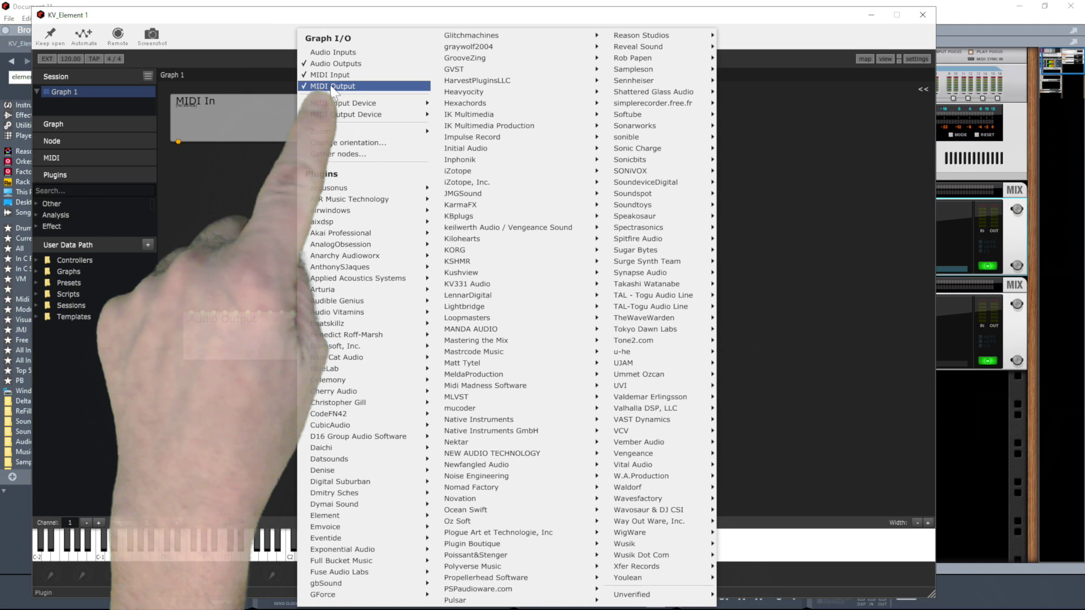
key("Escape")
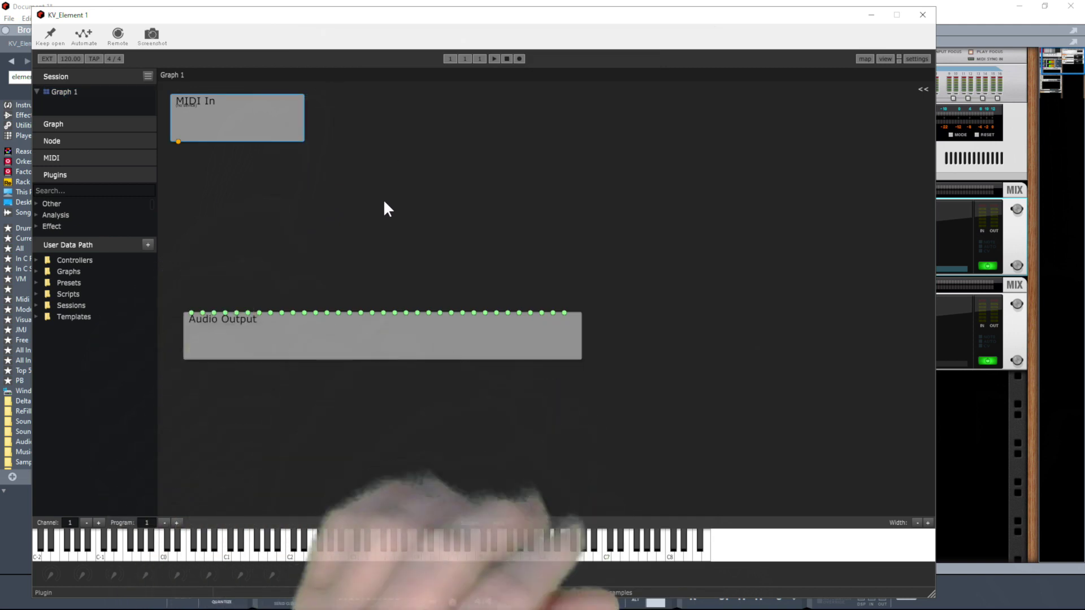
left_click_drag(331, 345, 323, 418)
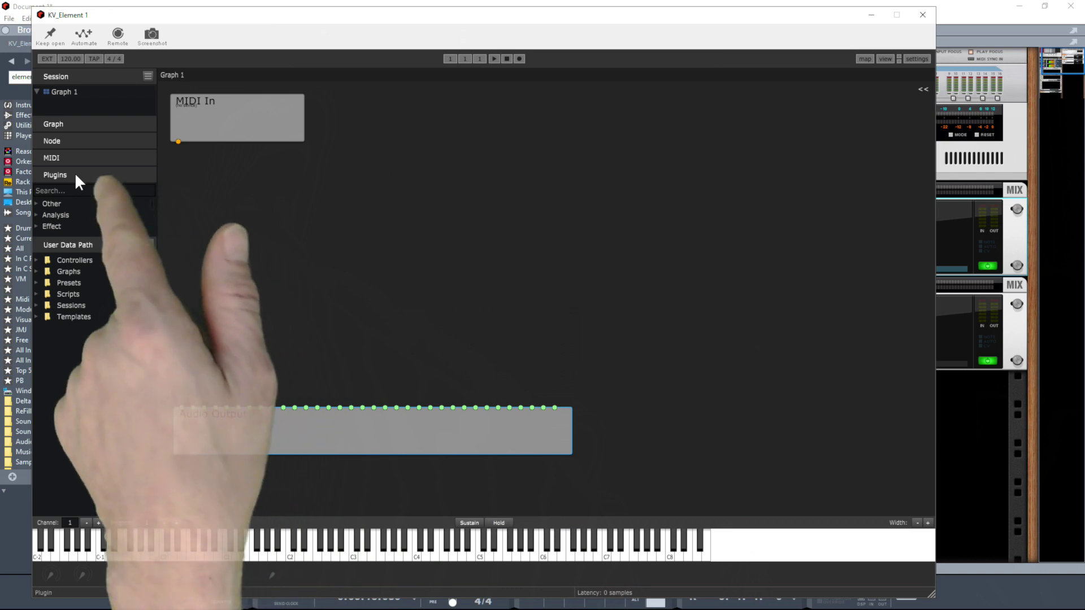
Step: Add a MIDI Monitor node from the 'midi' plugin search and connect MIDI In to it
left_click(77, 175)
left_click(76, 173)
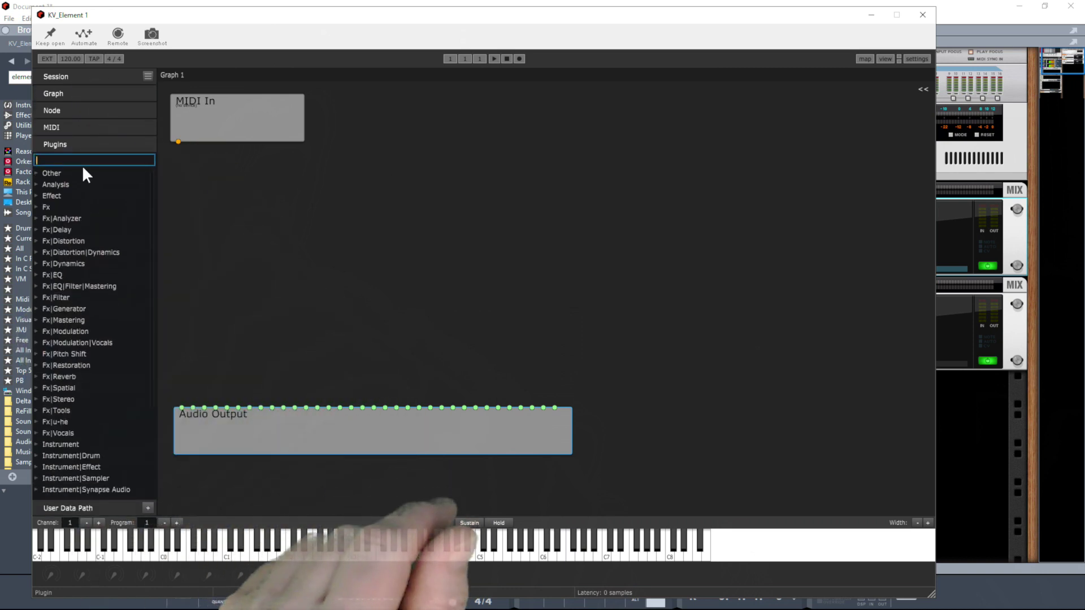
type("midi")
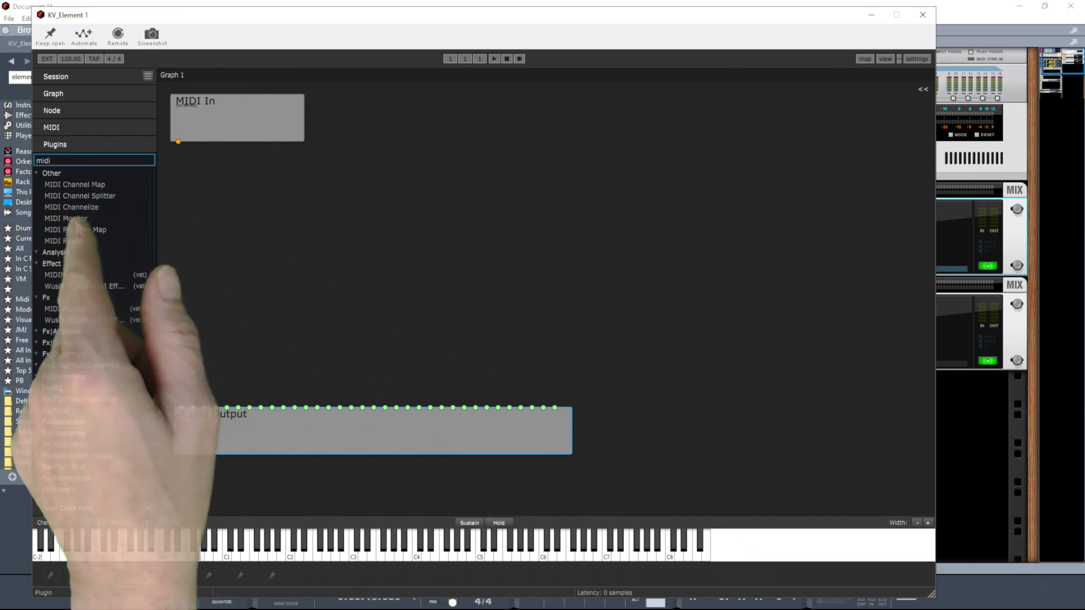
left_click_drag(76, 220, 289, 195)
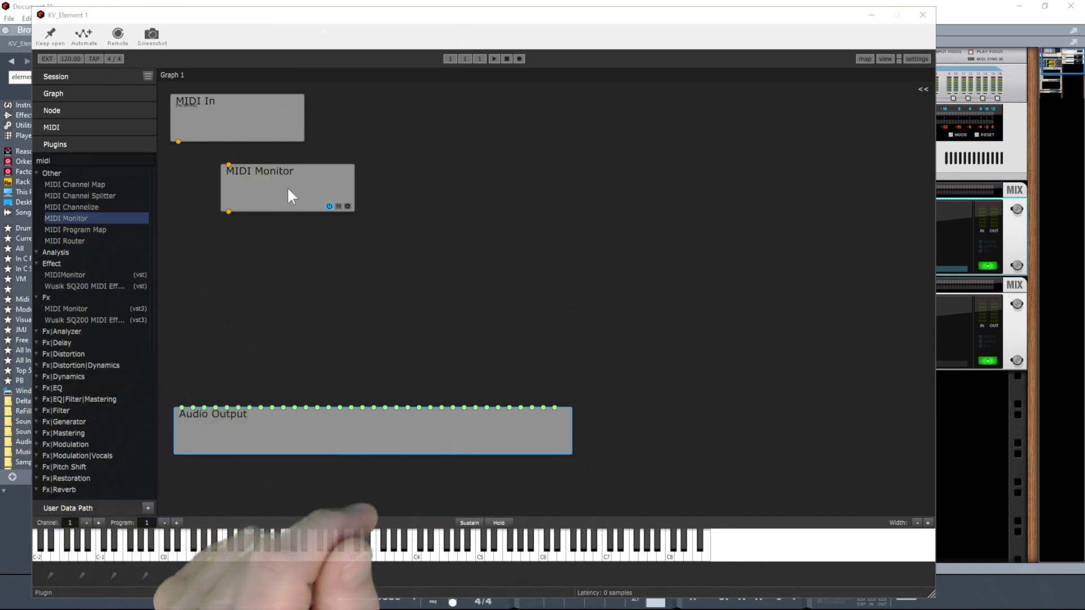
left_click(226, 160)
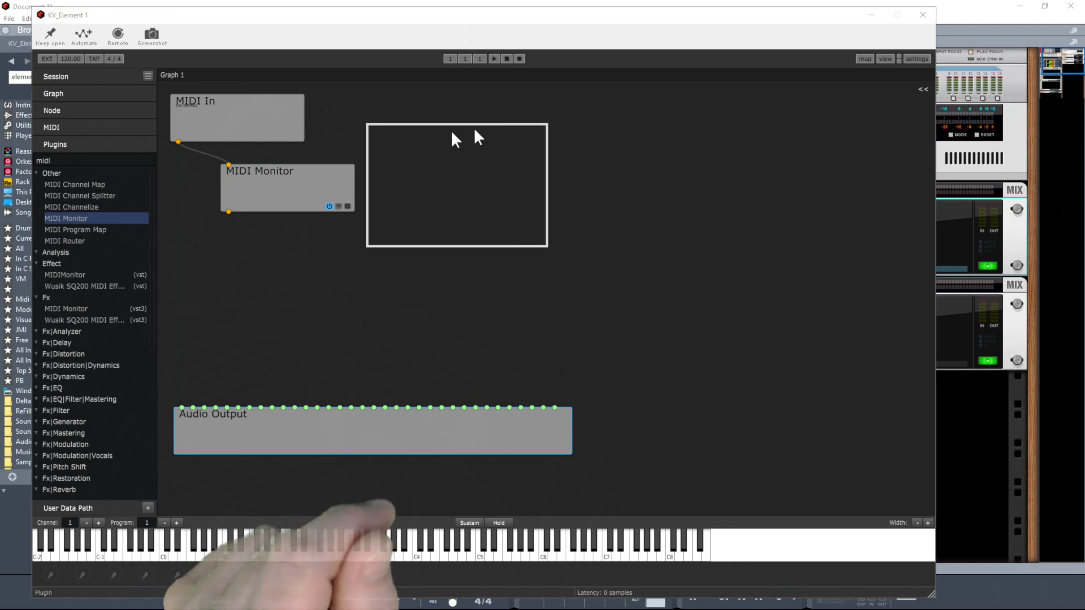
left_click_drag(947, 24, 948, 25)
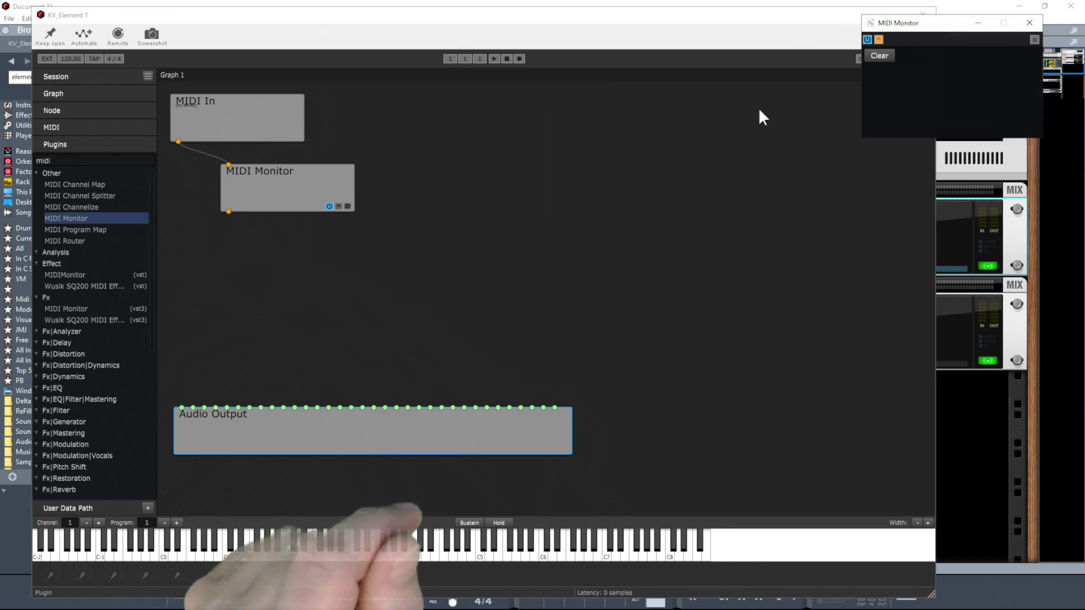
Step: Rename the node to MIDI In Monitor, make its log taller, and shift it slightly right
right_click(270, 171)
left_click(299, 189)
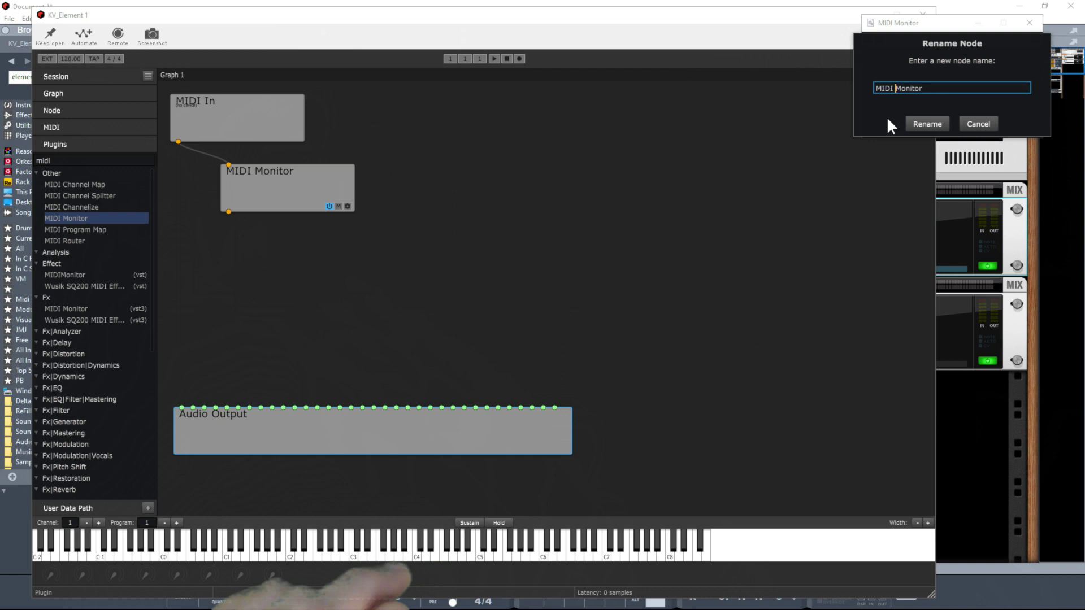
type("In")
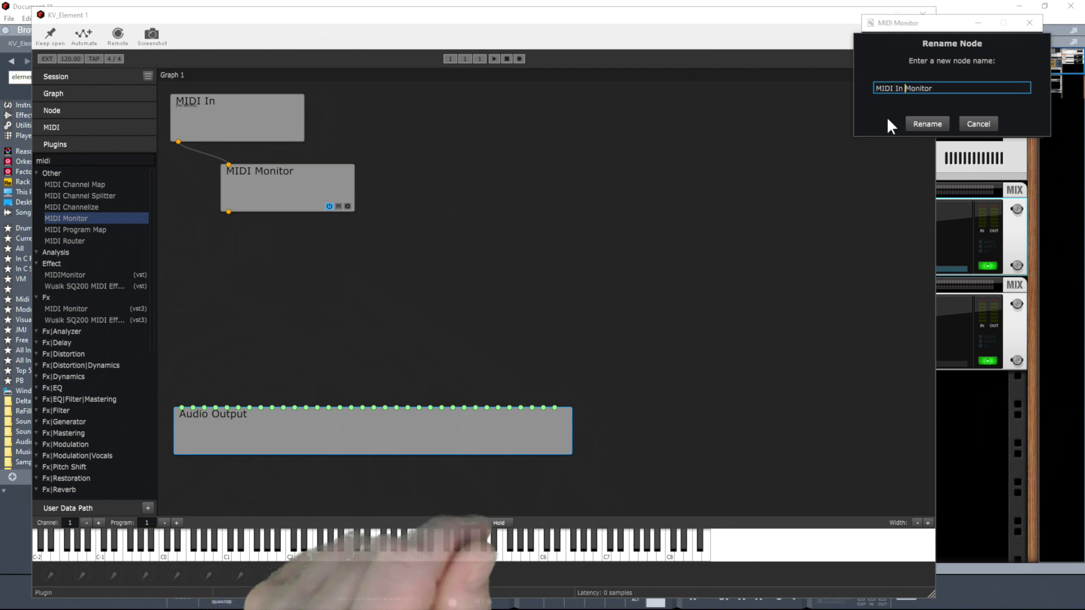
left_click(923, 125)
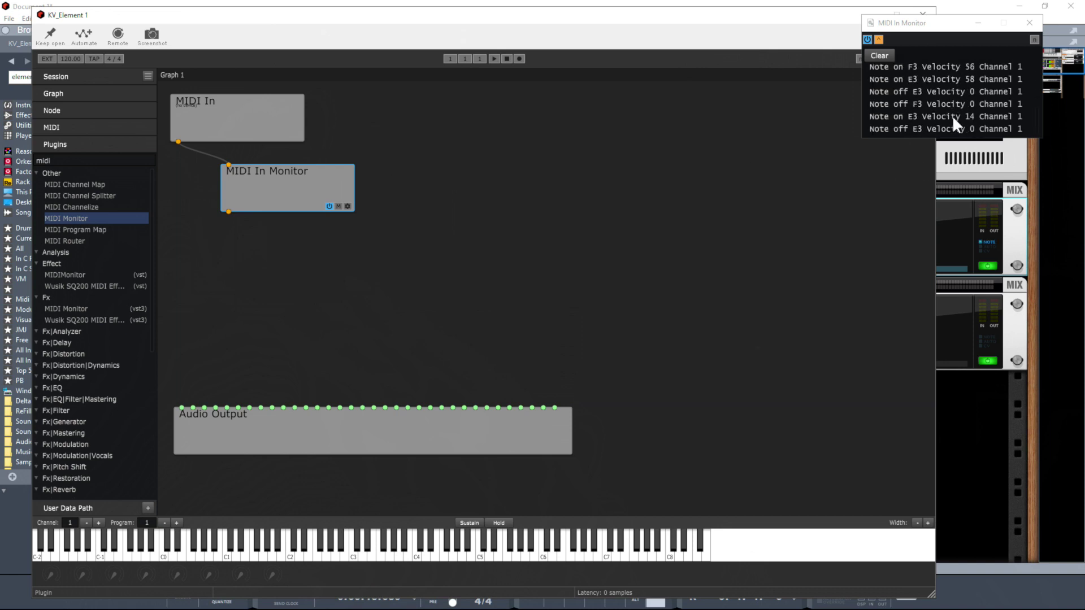
left_click_drag(919, 140, 916, 233)
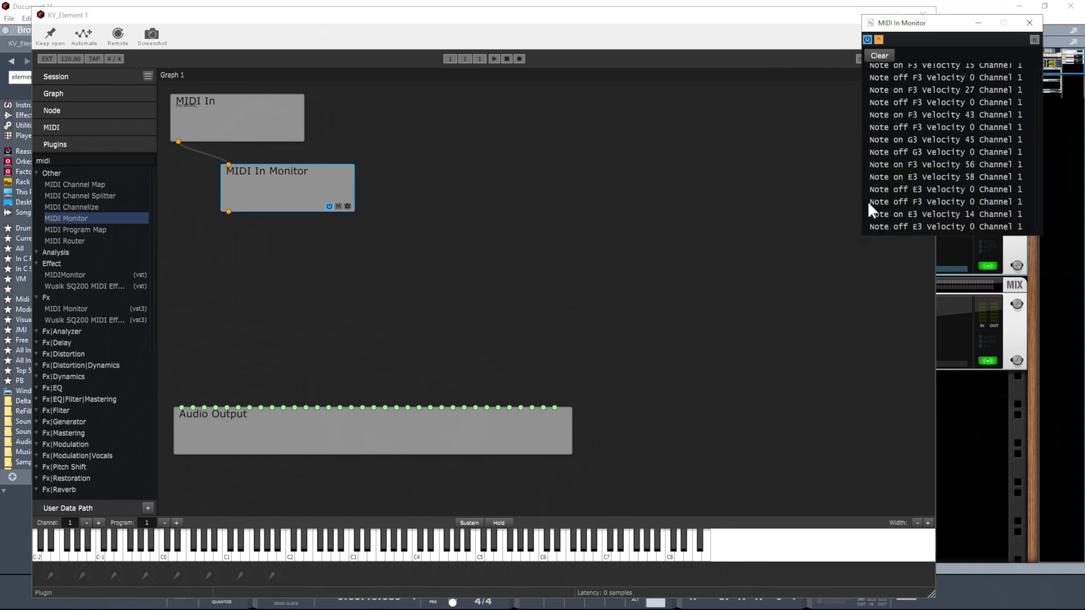
left_click_drag(277, 168, 303, 162)
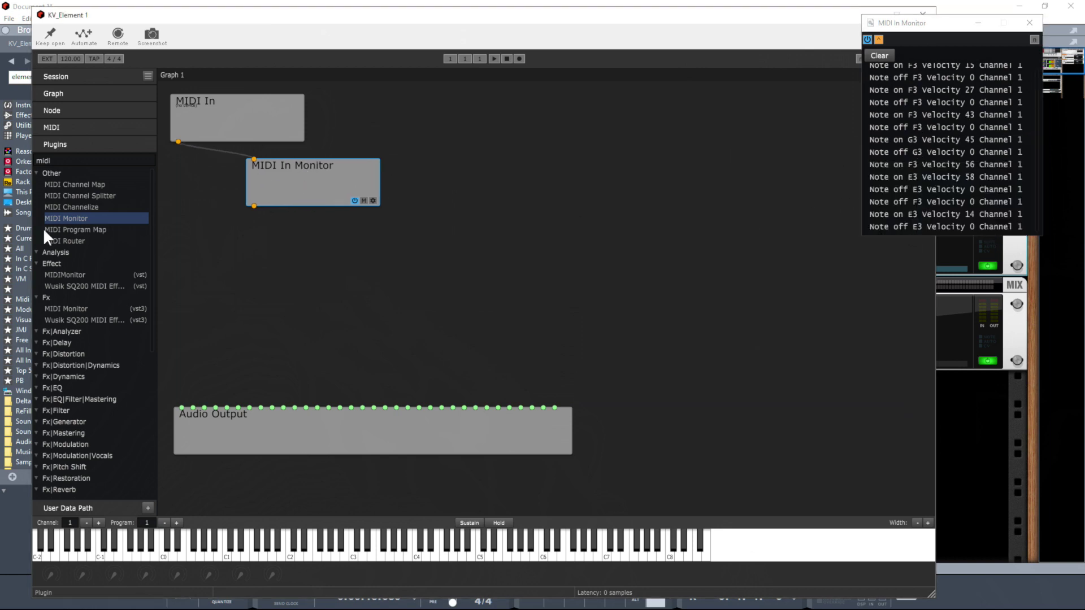
Step: Add a loopMIDI Port MIDI output device node and position it below the MIDI Monitor
left_click_drag(634, 337, 633, 337)
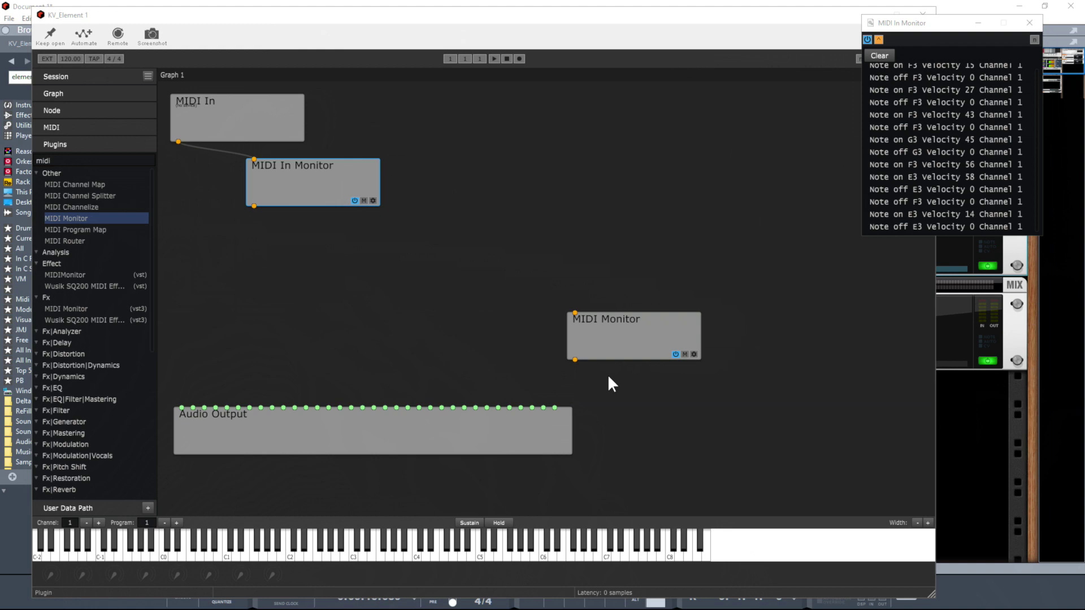
right_click(262, 267)
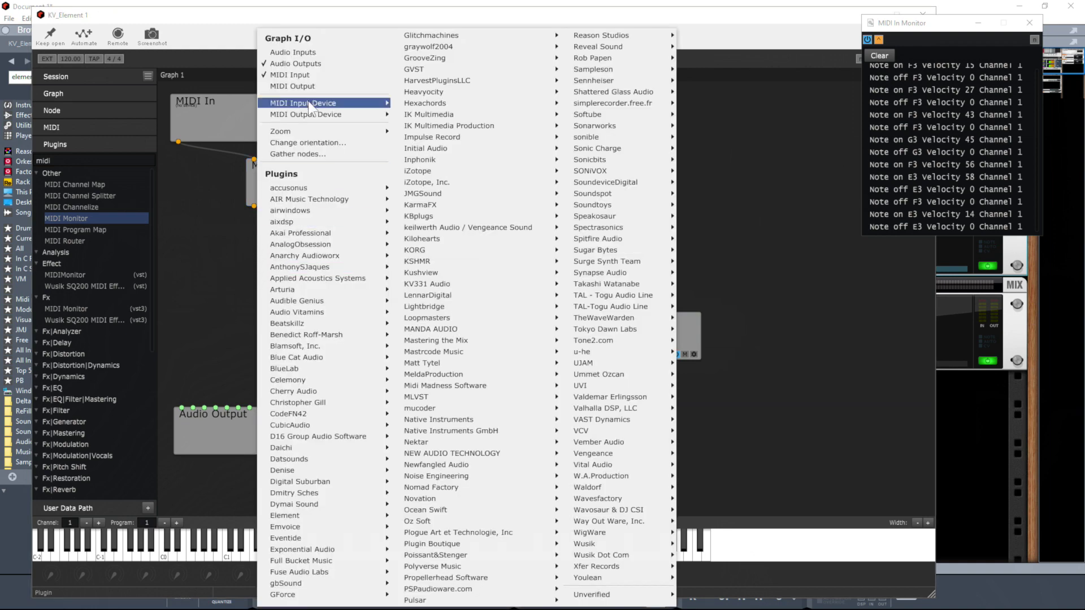
mouse_move(311, 117)
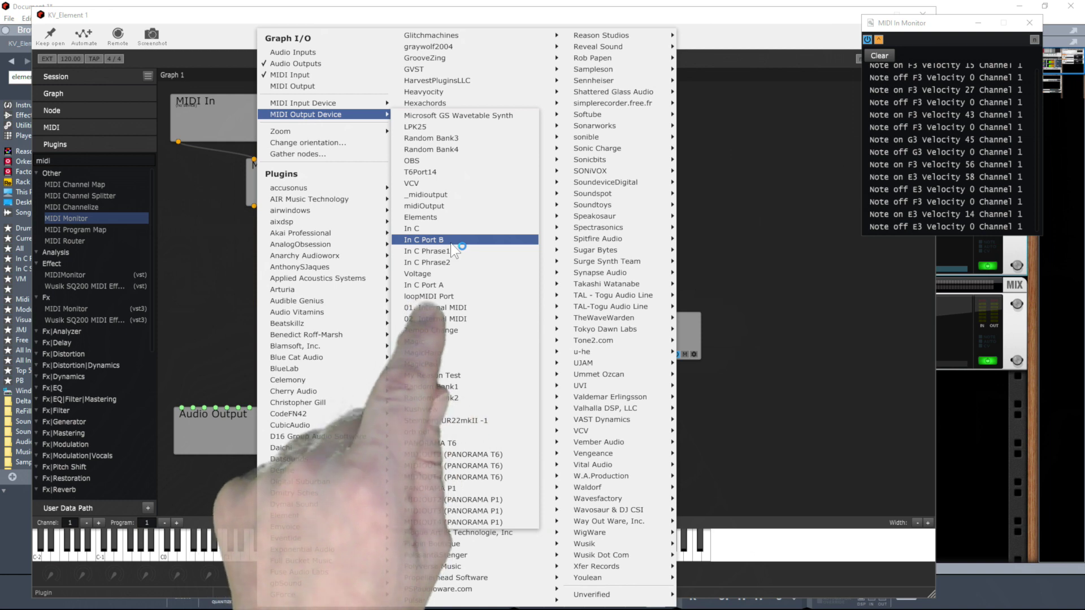
left_click(434, 296)
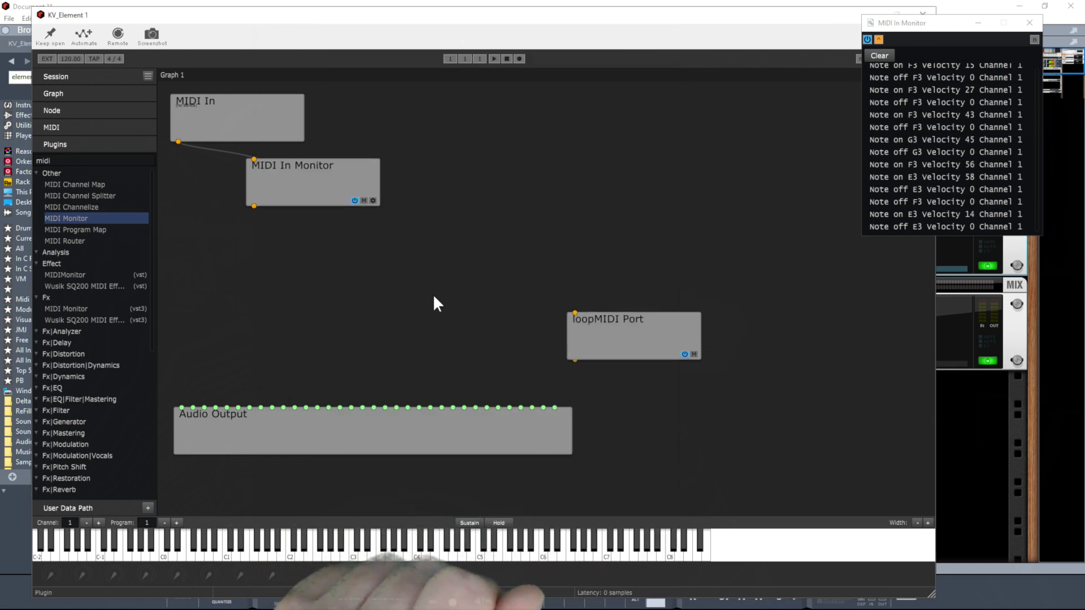
left_click_drag(591, 318, 612, 405)
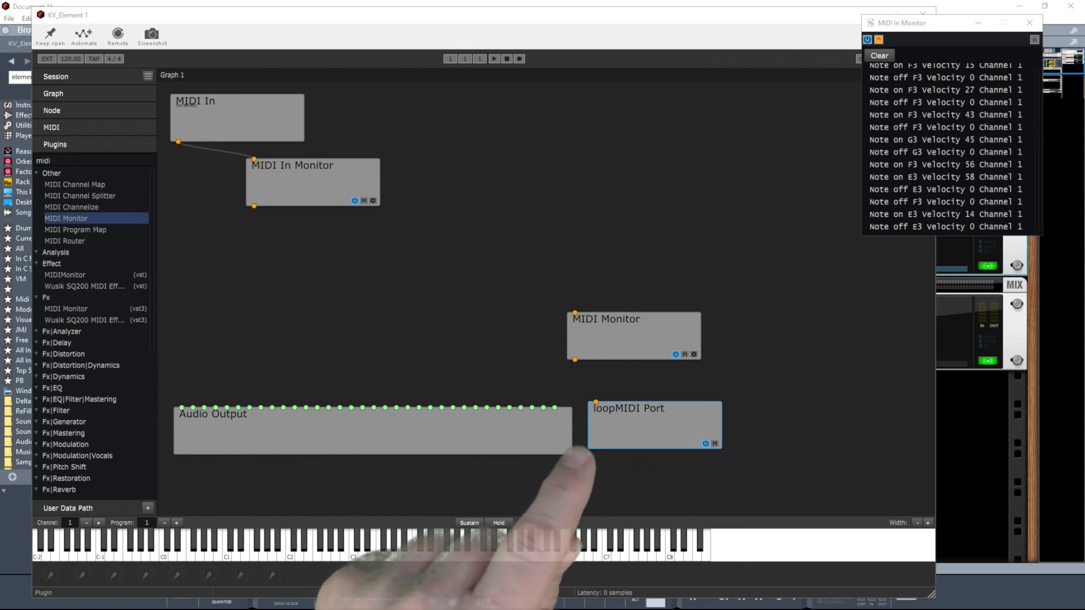
Step: Place the MIDI Monitor log and loopMIDI Port settings beside the graph, with -606 ms output latency
left_click_drag(650, 266, 926, 256)
left_click_drag(947, 371, 947, 582)
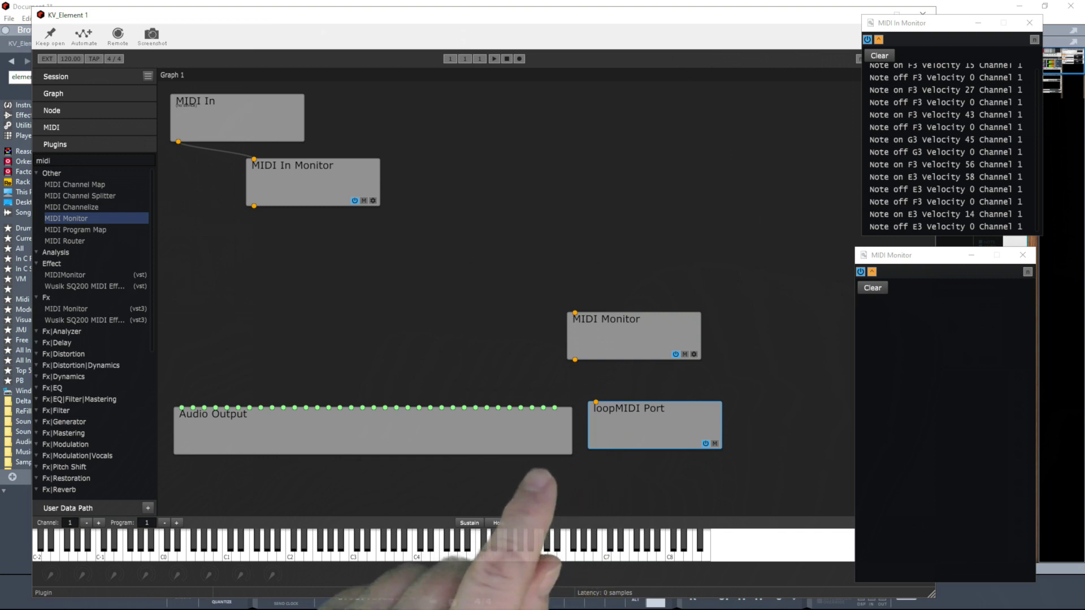
left_click_drag(257, 298, 523, 131)
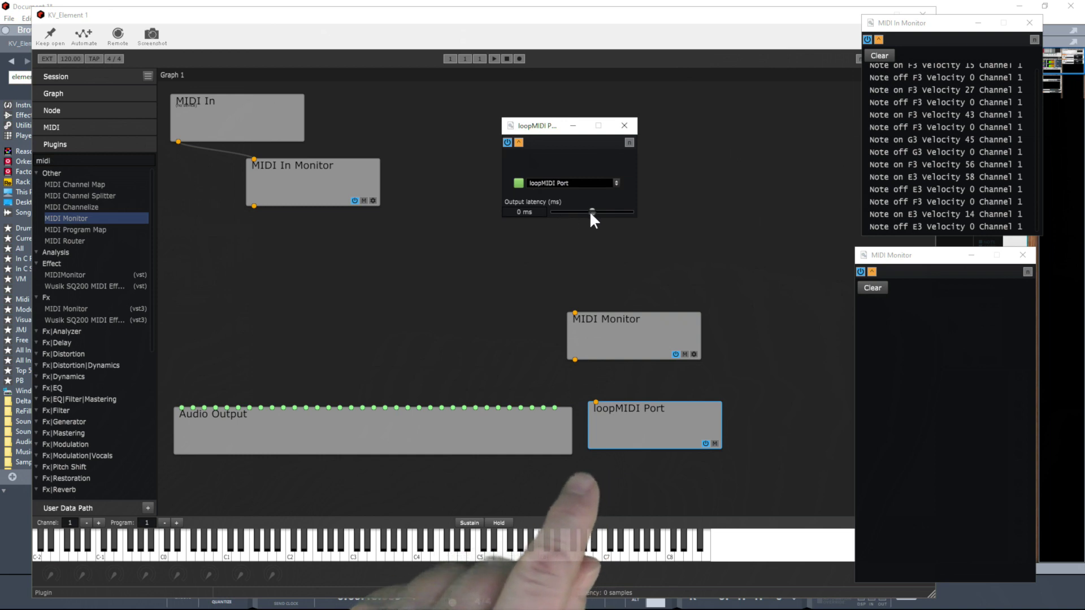
left_click_drag(591, 212, 567, 213)
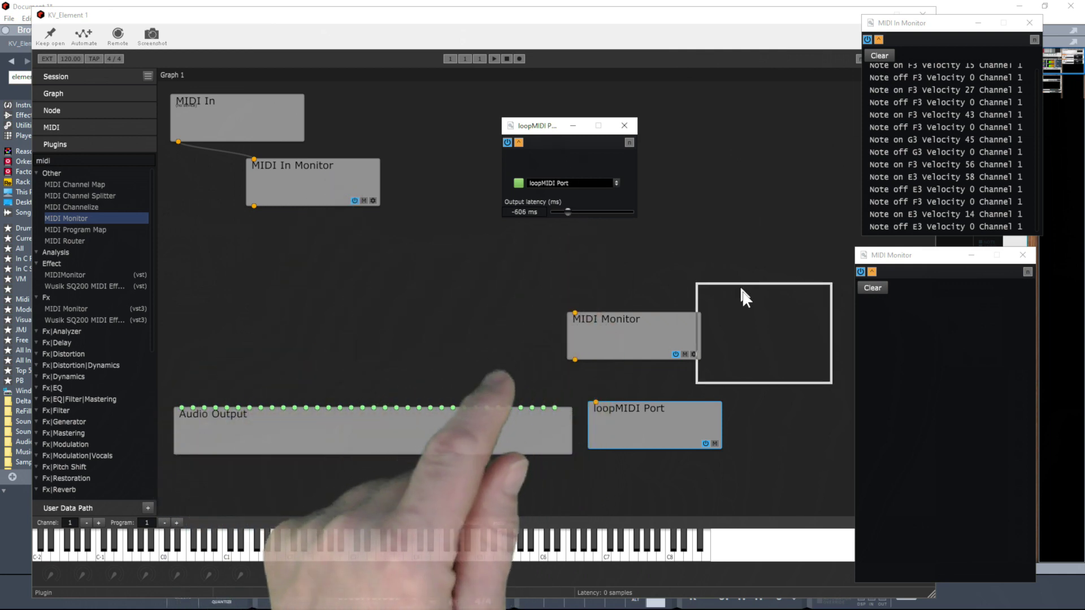
left_click_drag(741, 297, 775, 376)
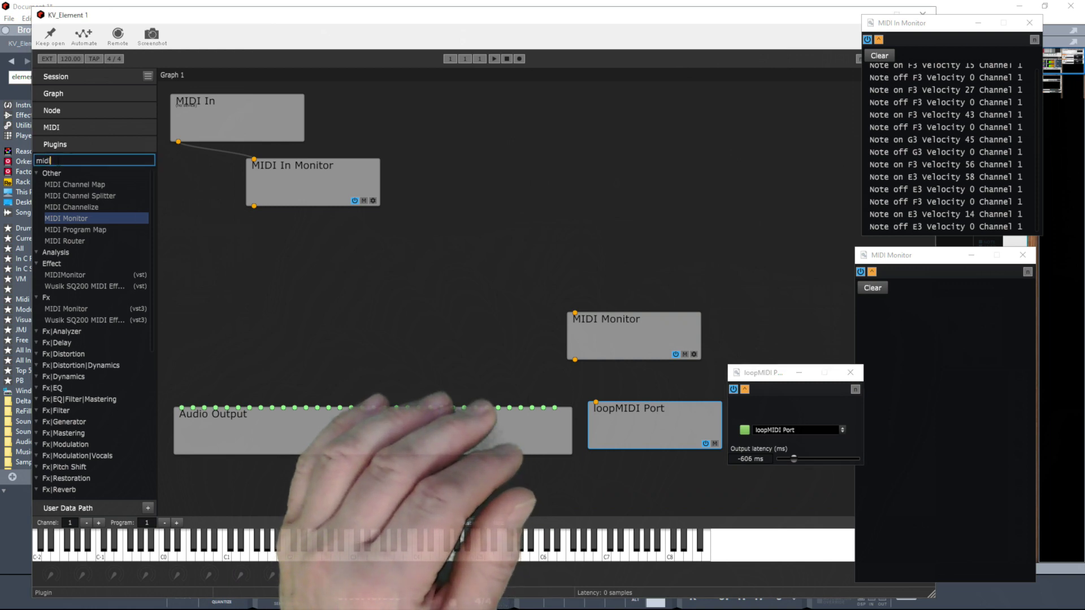
Step: Search plugins for 'aven' and drop VPS Avenger_x64 onto the graph below MIDI In Monitor
type("aven")
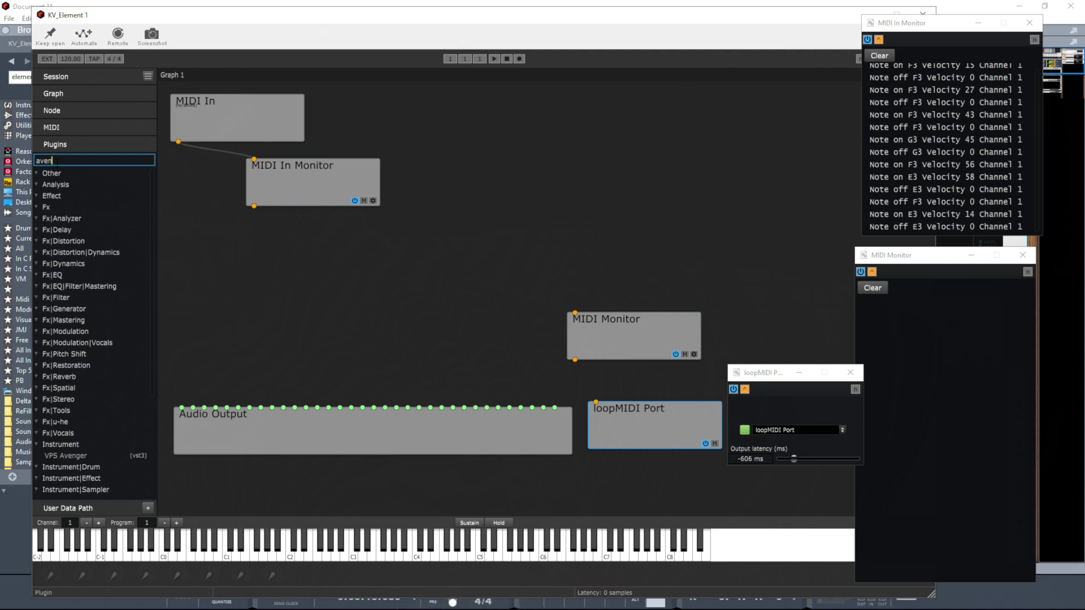
scroll(80, 434, "down", 4)
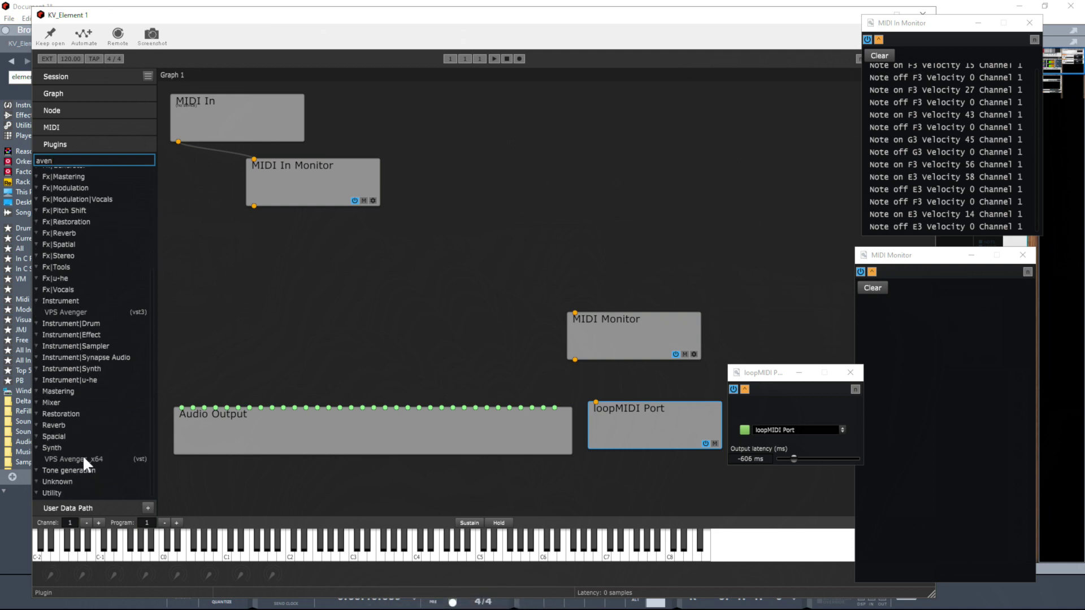
left_click_drag(88, 456, 327, 258)
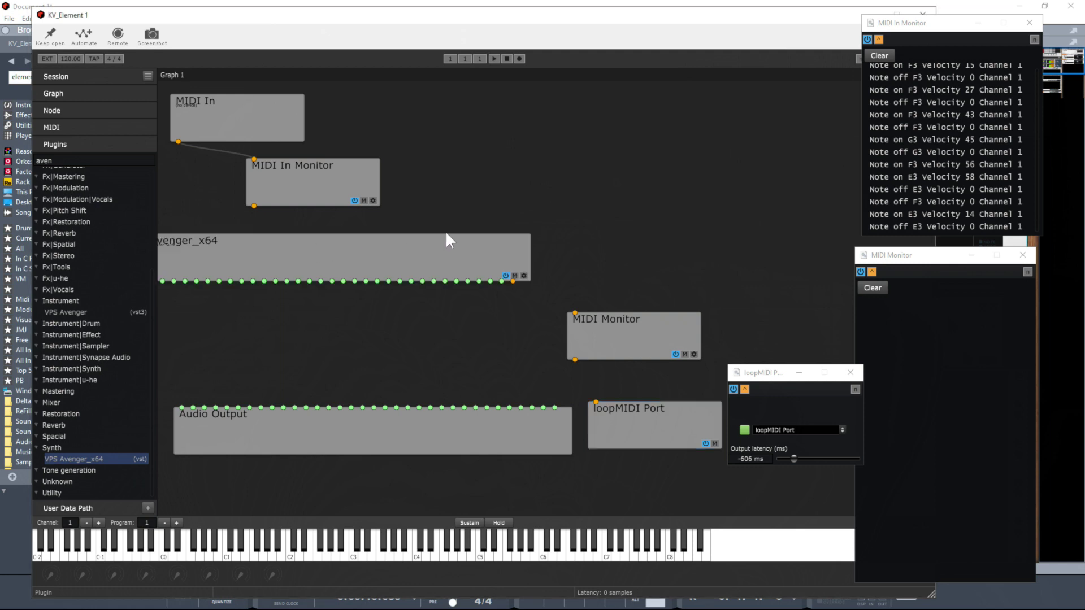
Step: Wire MIDI In→Avenger→MIDI Monitor→loopMIDI Port and Avenger→Audio Output, then show Avenger's window
left_click_drag(412, 238, 470, 244)
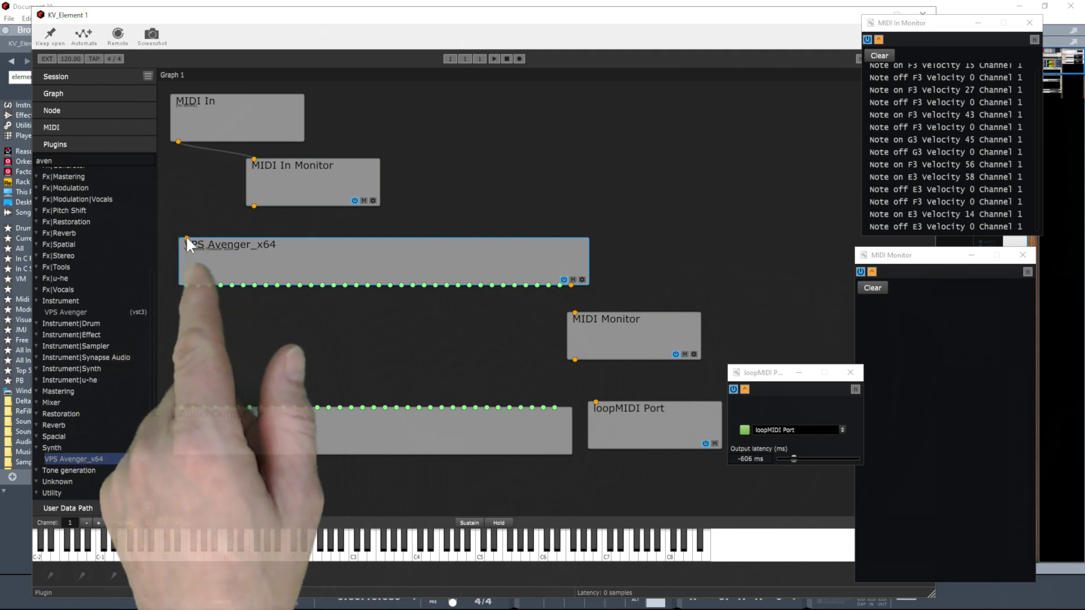
left_click_drag(186, 237, 178, 142)
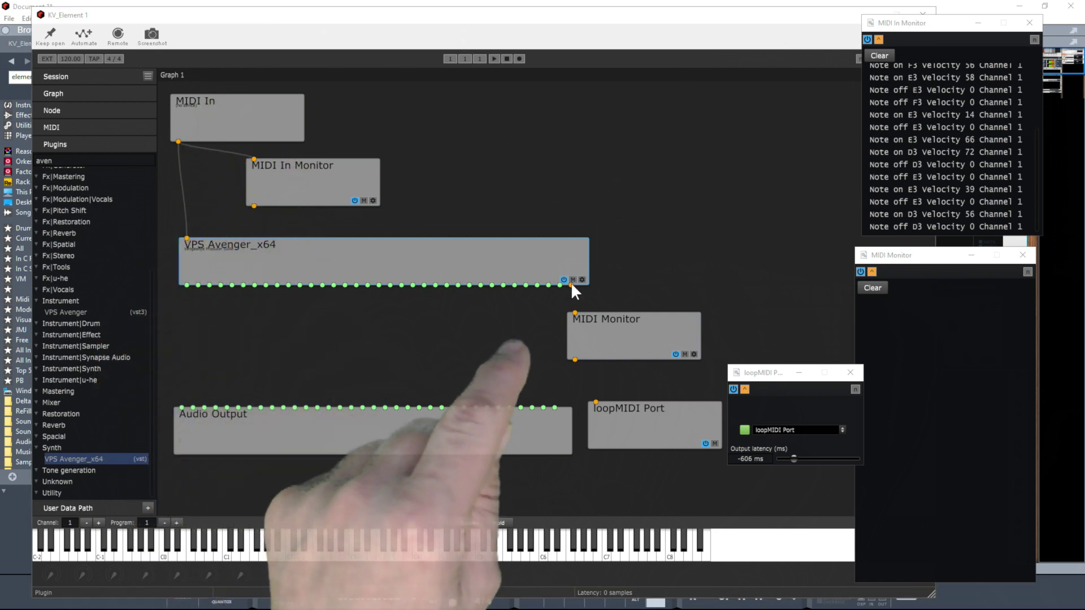
left_click_drag(572, 285, 574, 314)
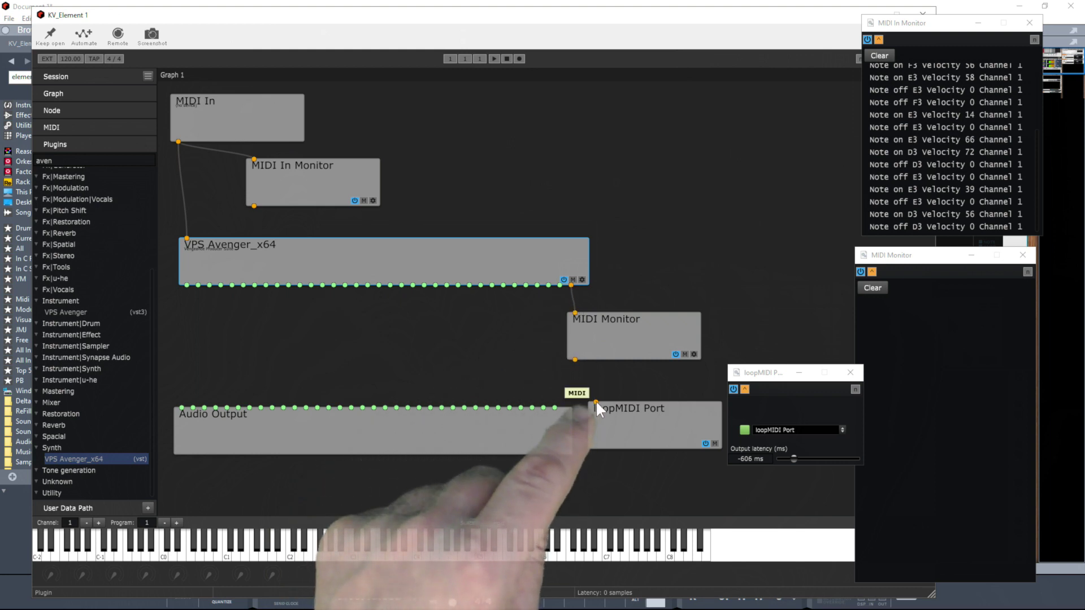
left_click_drag(596, 400, 572, 284)
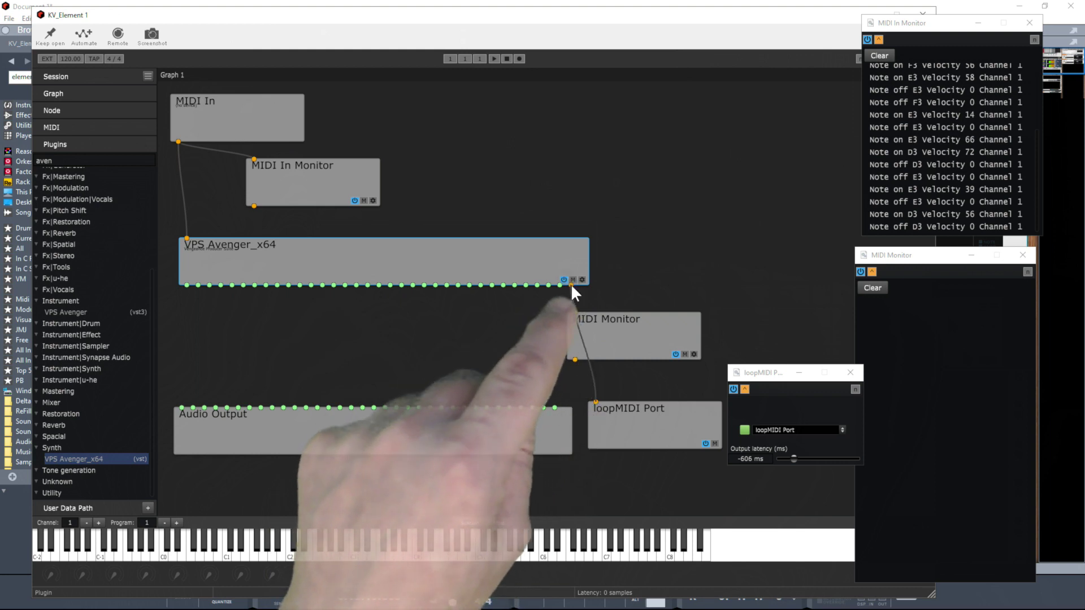
left_click_drag(459, 245, 478, 237)
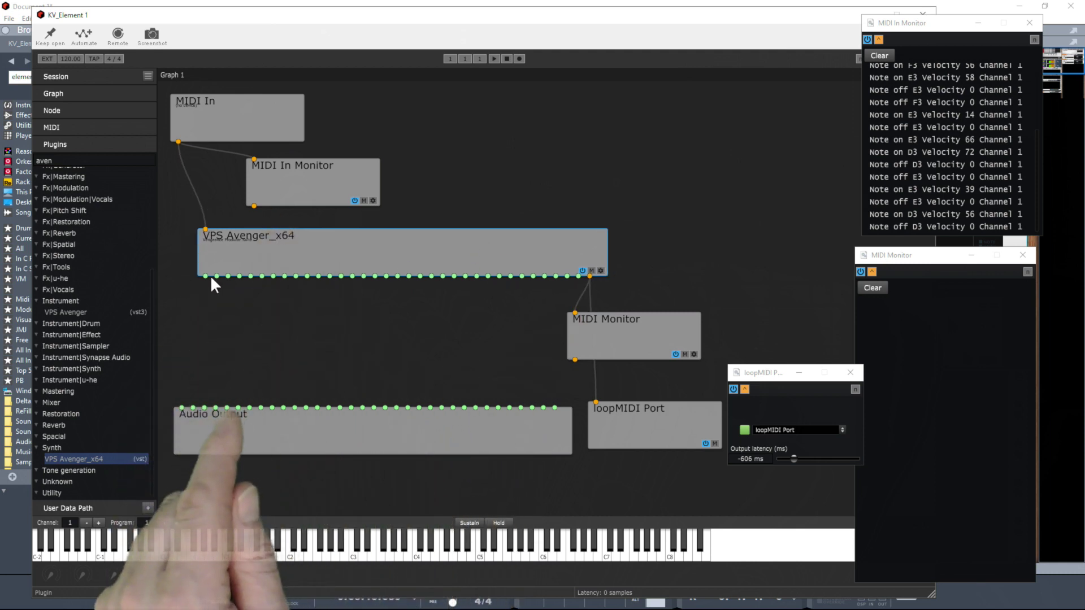
mouse_move(206, 276)
left_mouse_down()
mouse_move(174, 398)
mouse_move(182, 406)
mouse_move(218, 273)
left_mouse_up()
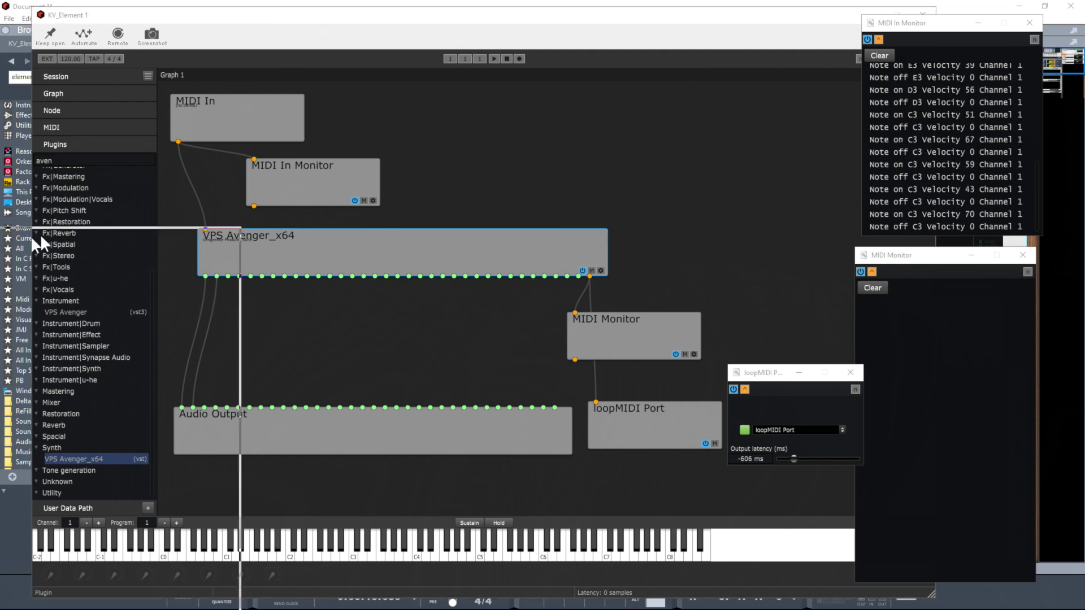
left_click_drag(40, 234, 661, 23)
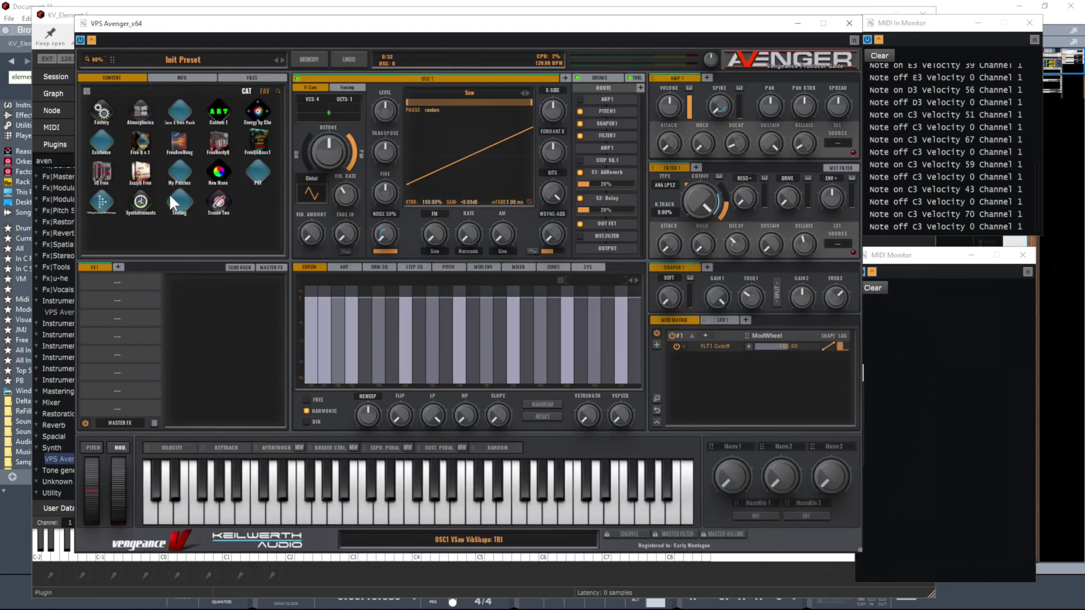
Step: Load the AR Ocean of Memories preset from Trance Two and view its arpeggiator pattern
left_click(223, 199)
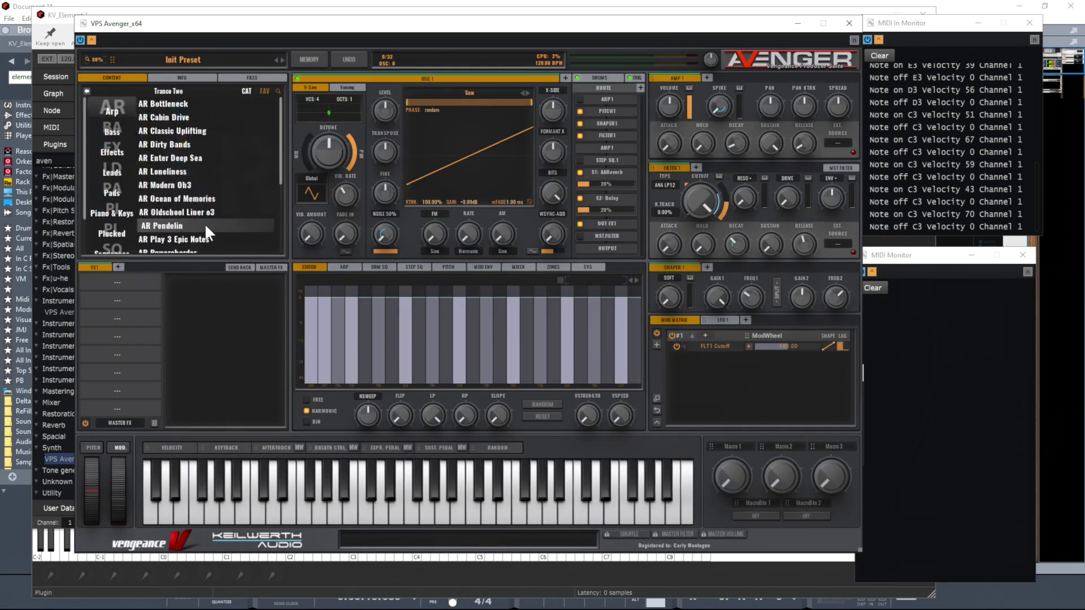
left_click(185, 199)
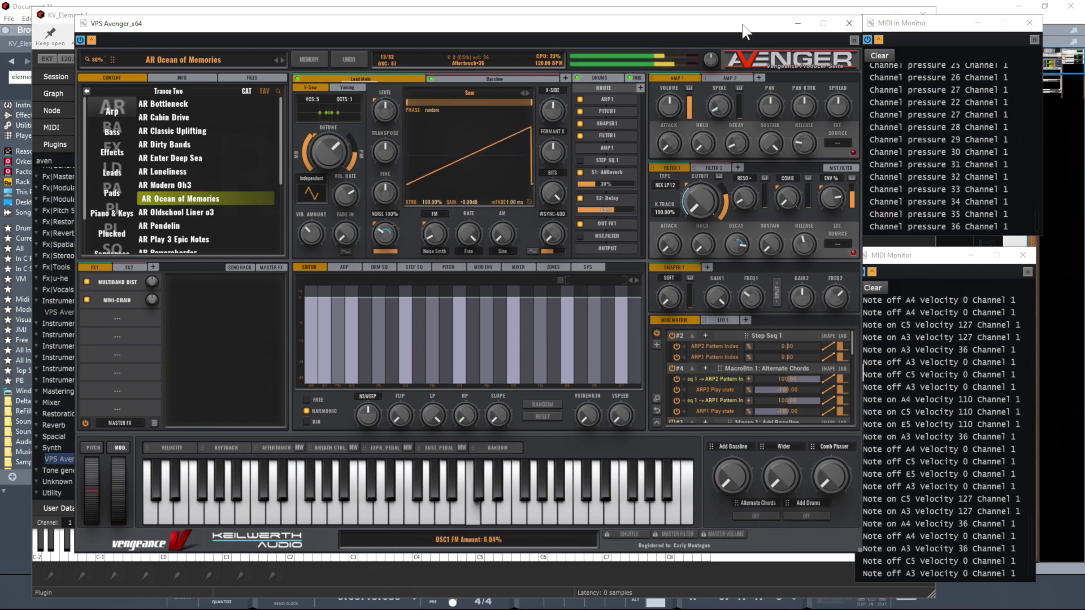
left_click_drag(551, 34, 530, 53)
left_click(327, 286)
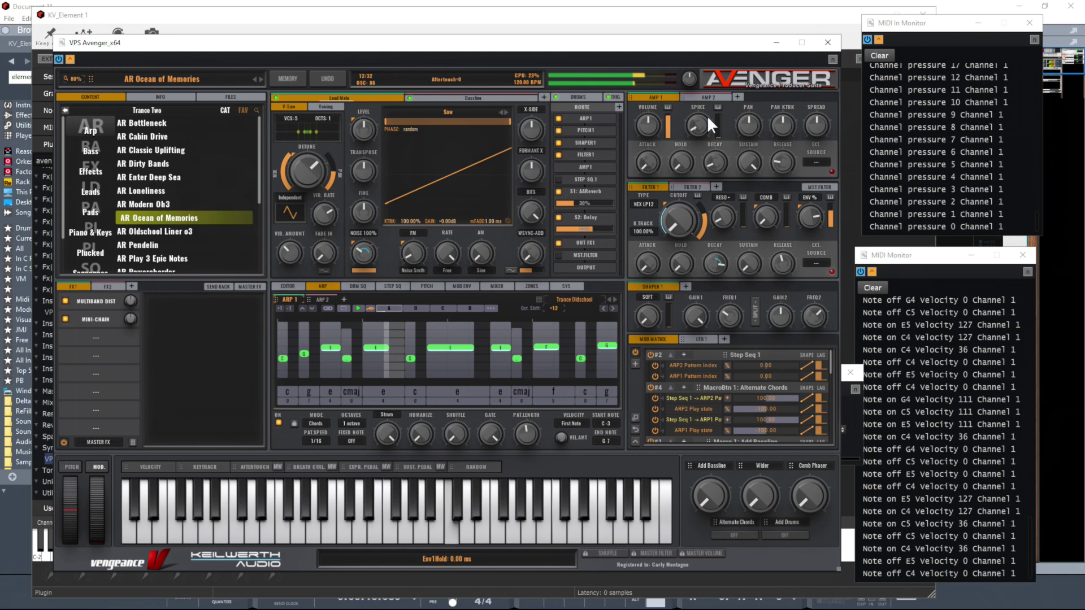
left_click_drag(711, 50, 3, 133)
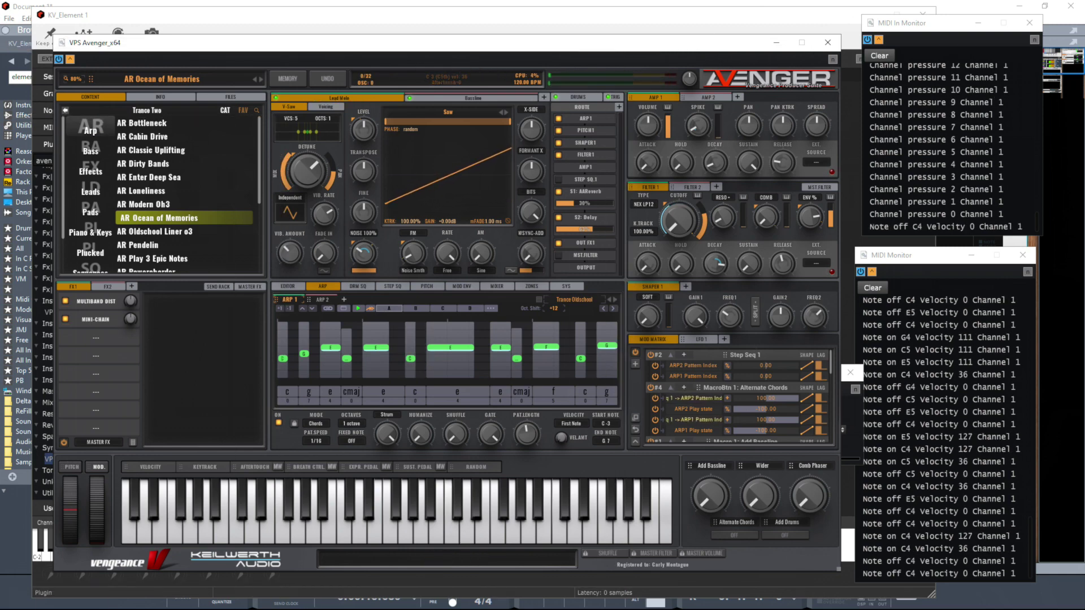
Step: Close Avenger, adjust the loopMIDI output latency, and move the Element window aside to reveal Reason
key("alt+F4")
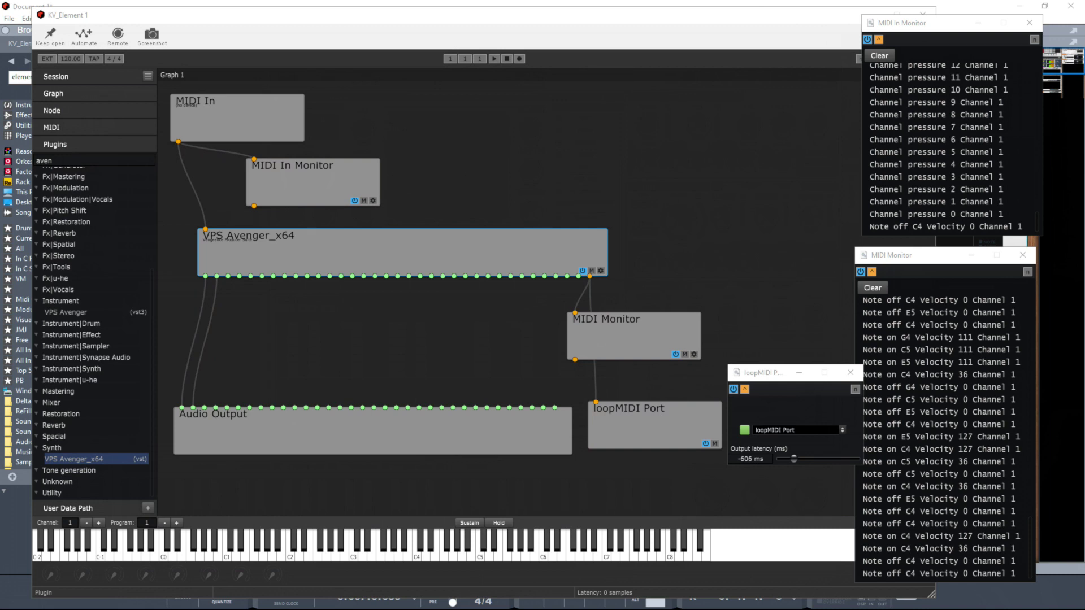
mouse_move(791, 458)
left_mouse_down()
mouse_move(832, 459)
mouse_move(792, 460)
left_mouse_up()
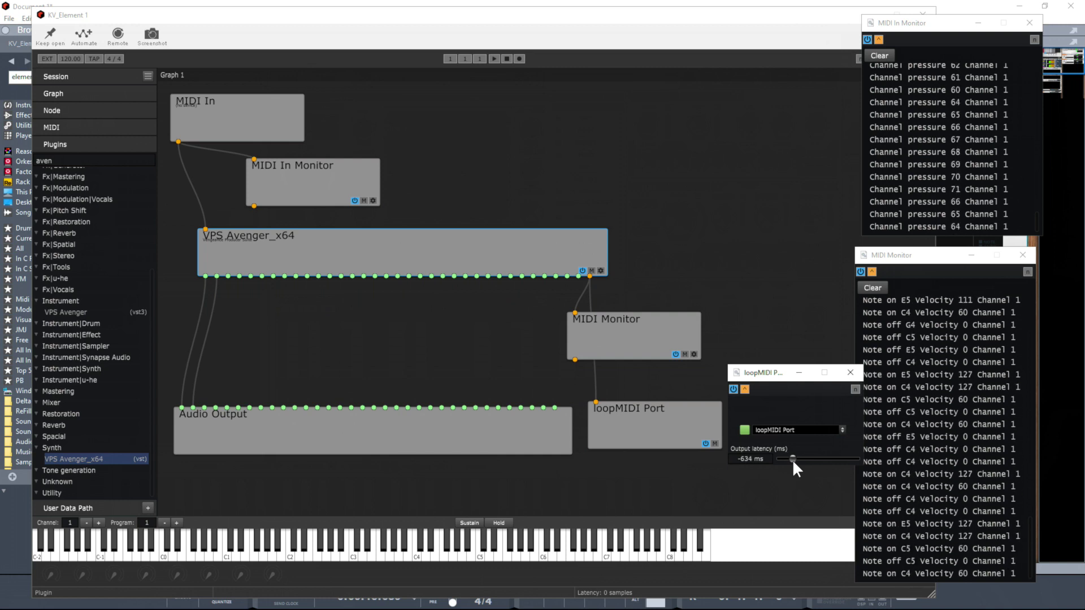
left_click_drag(573, 12, 0, 62)
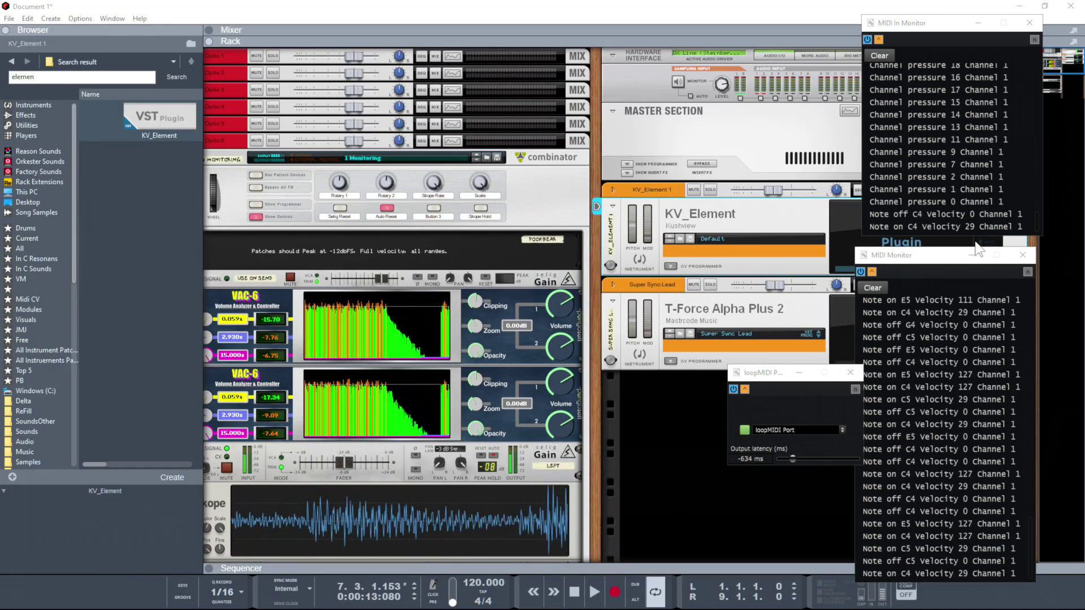
Step: Show and enlarge the sequencer, then ready the Pencil tool on the KV_Element 1 lane
left_click_drag(933, 261, 953, 342)
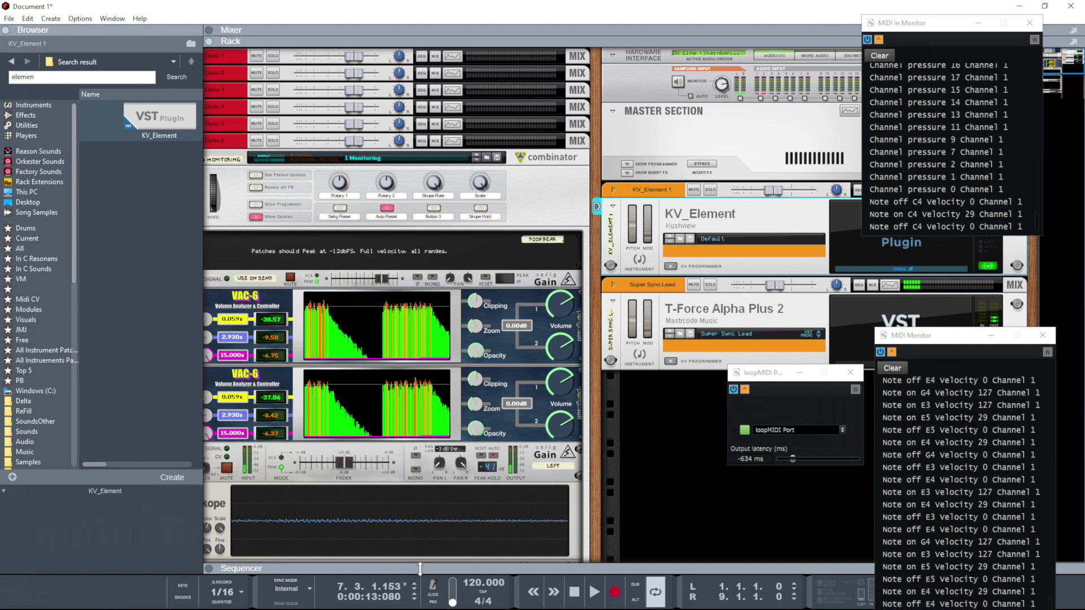
key("F7")
left_click_drag(407, 460, 410, 414)
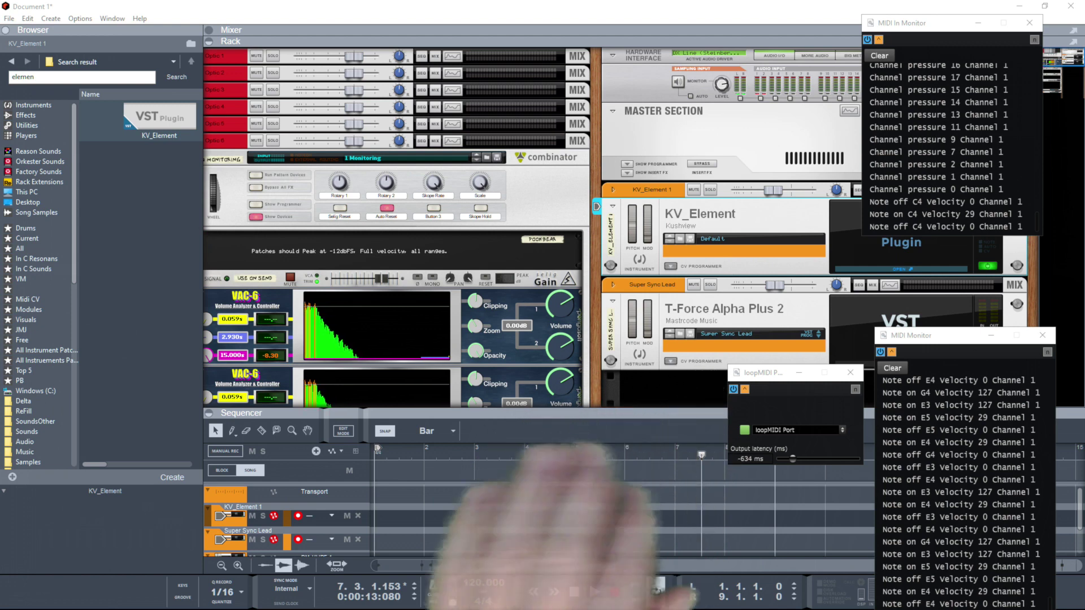
left_click(390, 516)
key("w")
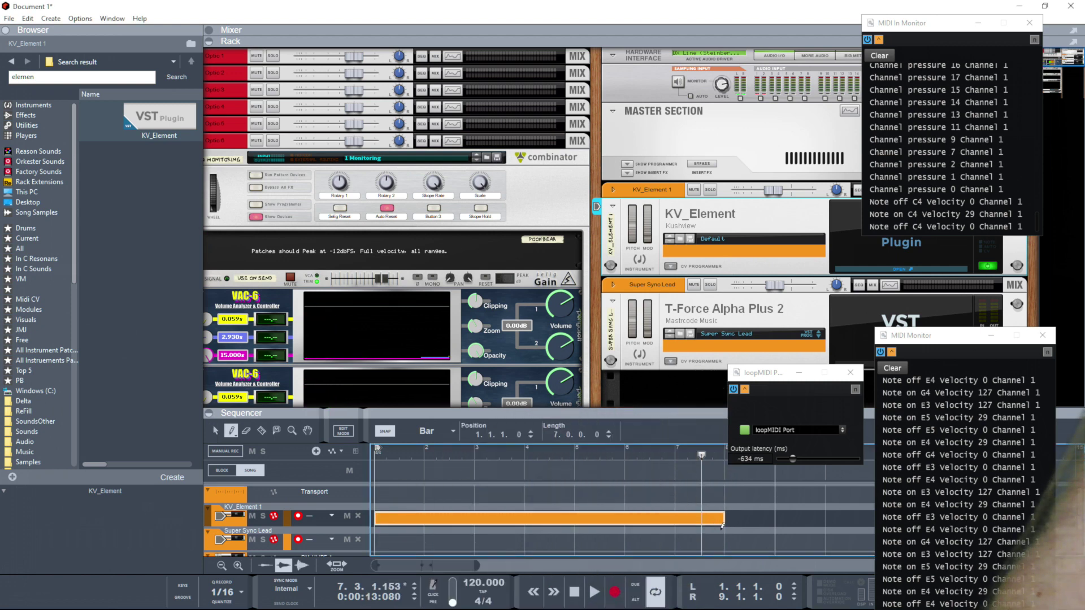
Step: Draw one long C4 note across the KV_Element 1 clip, then close loopMIDI
double_click(398, 516)
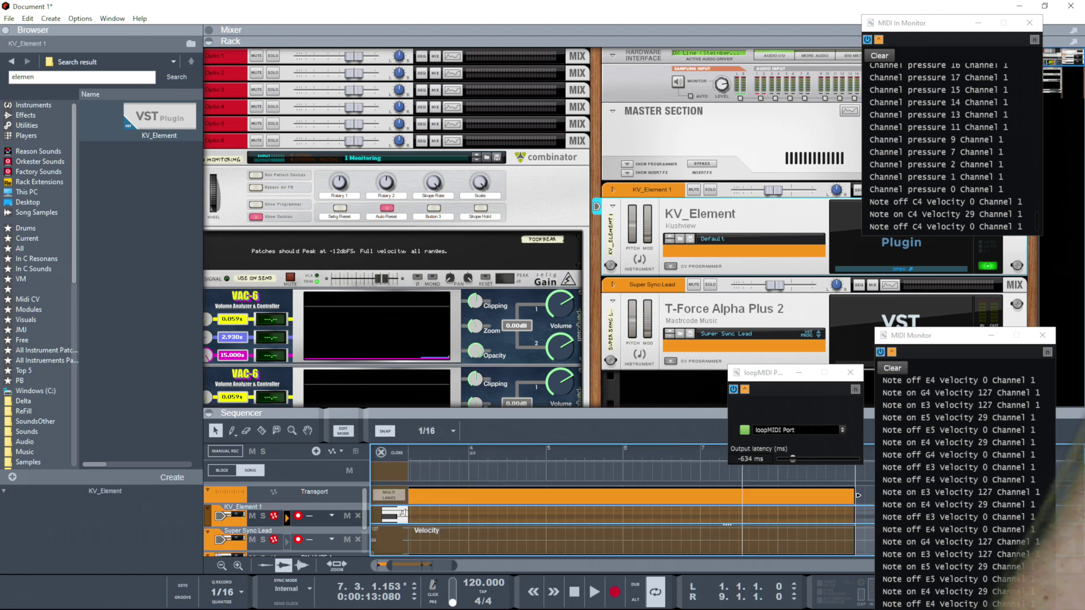
left_click(431, 412)
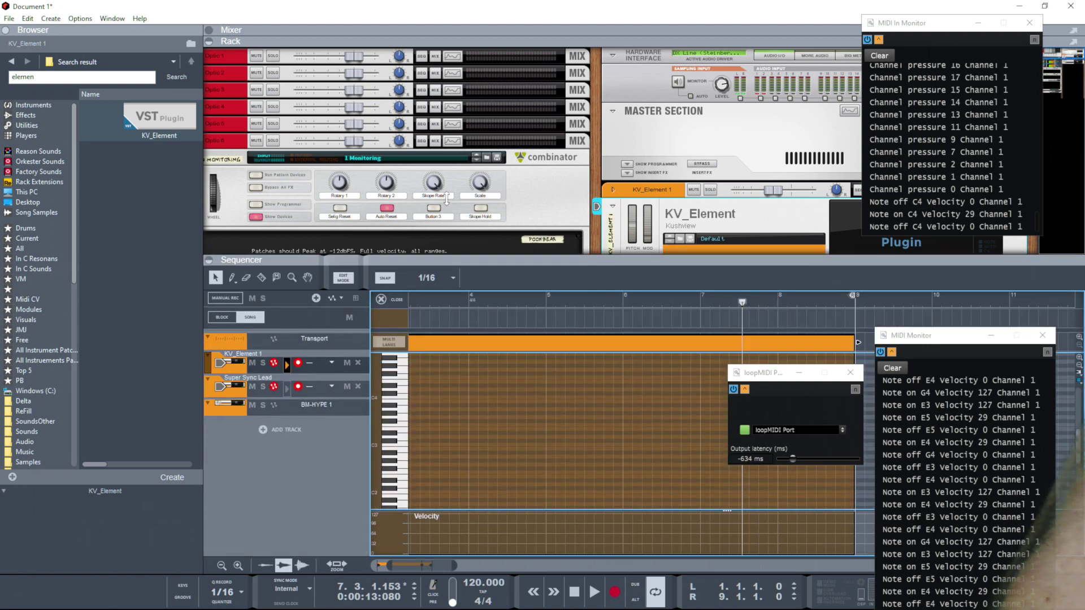
key("w")
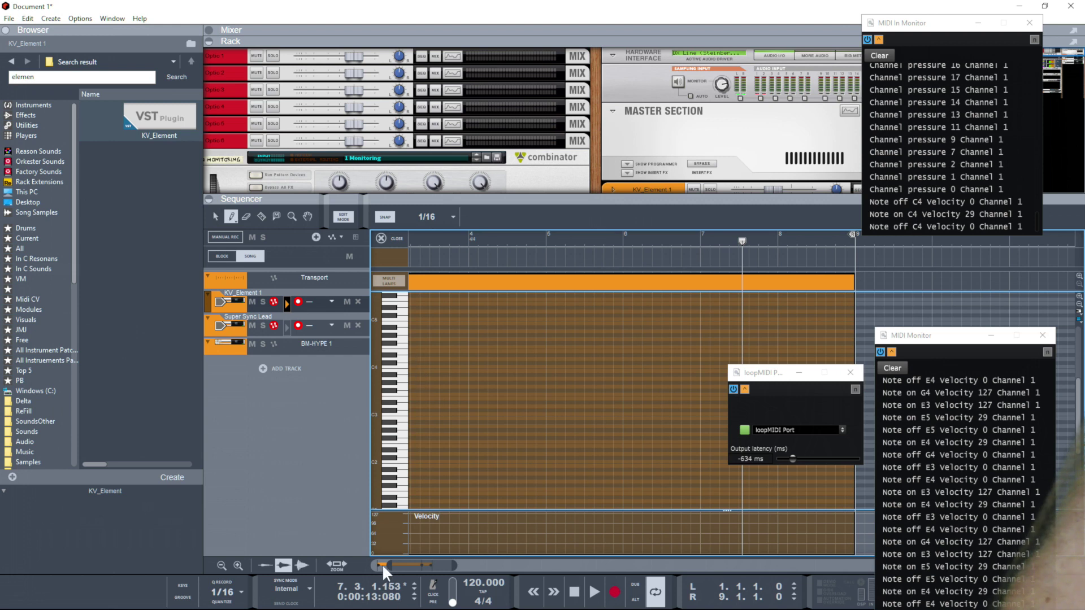
scroll(621, 395, "down", 2)
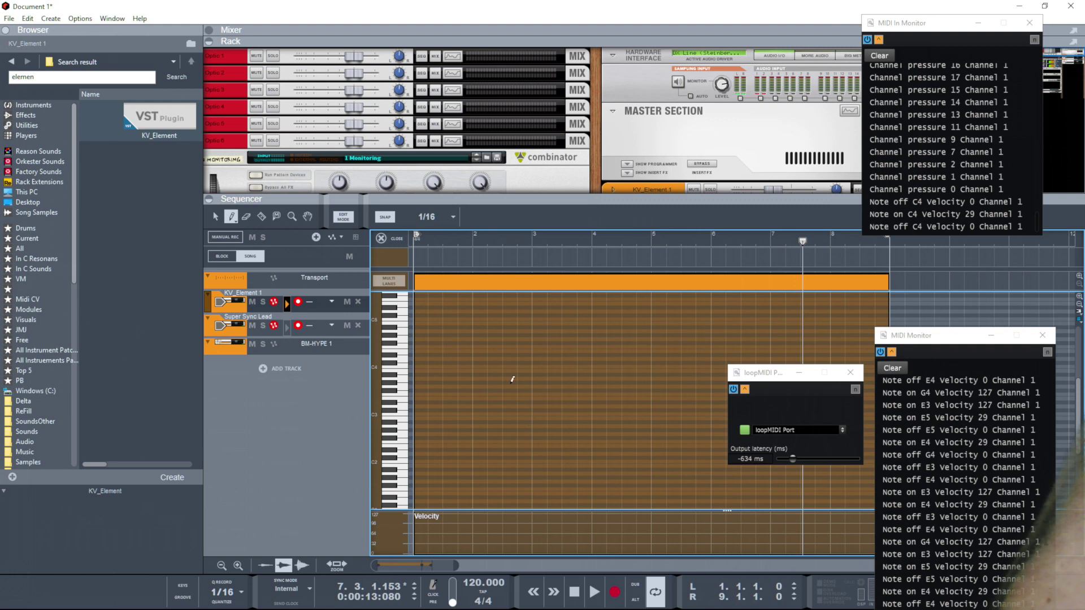
left_click_drag(417, 365, 890, 368)
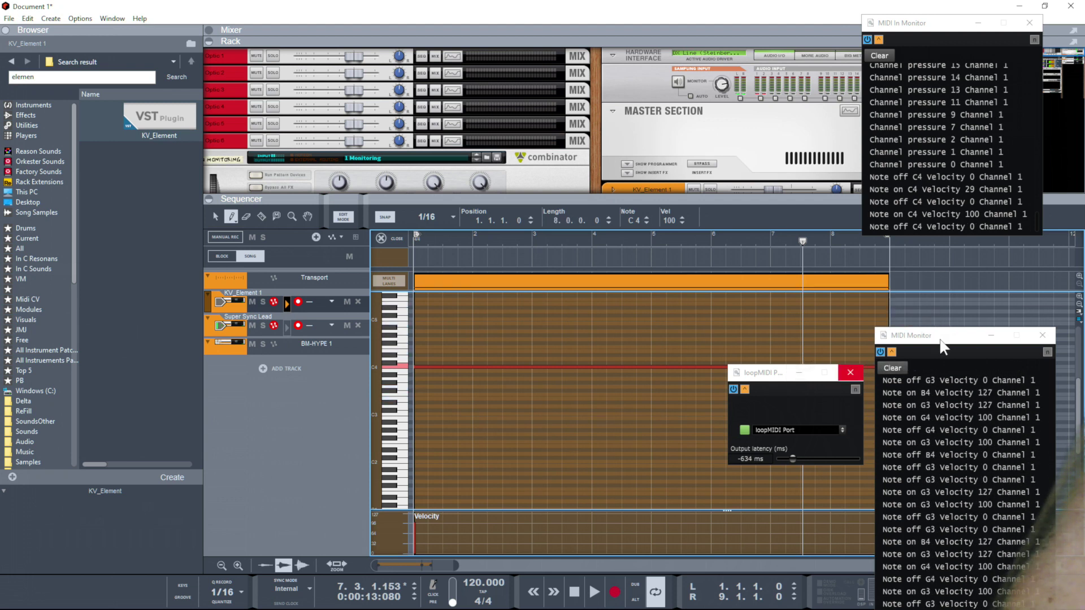
left_click_drag(945, 333, 969, 324)
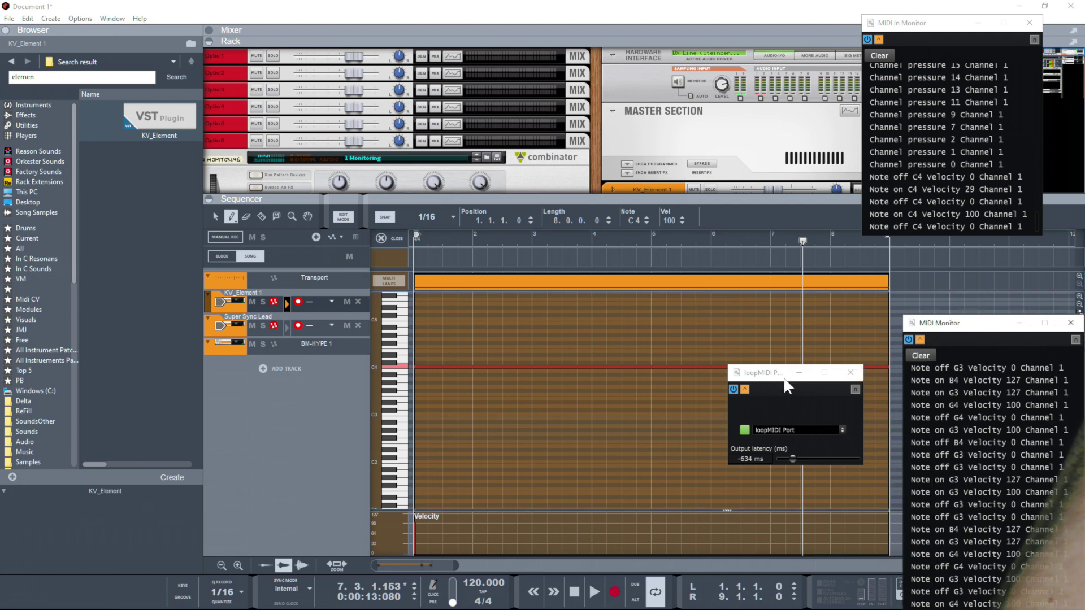
left_click(850, 372)
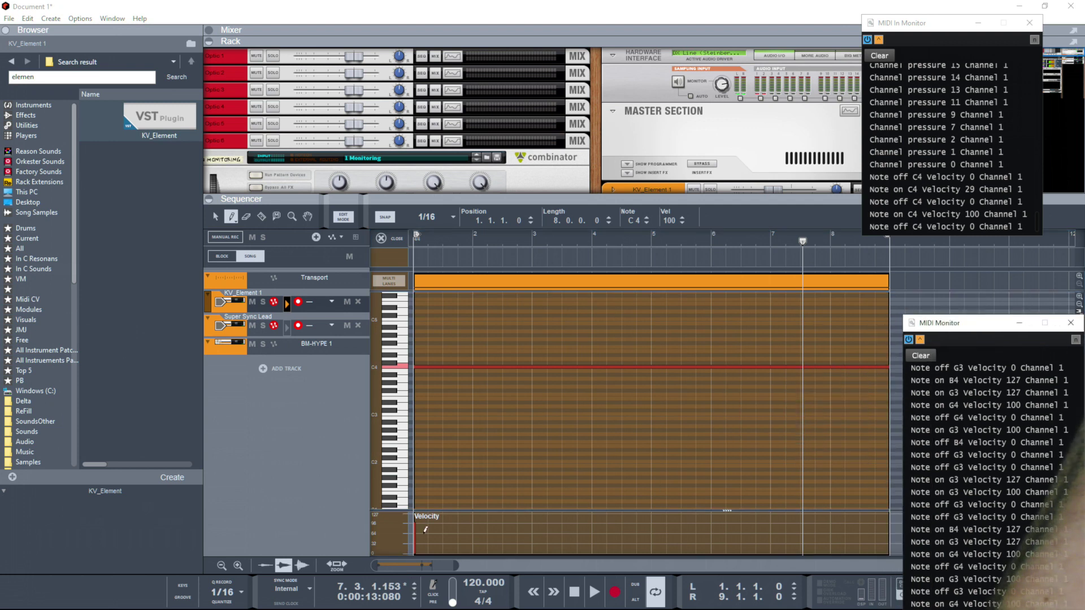
Step: Rewind, disarm KV_Element 1 and start recording the arpeggio onto Super Sync Lead
left_click(396, 240)
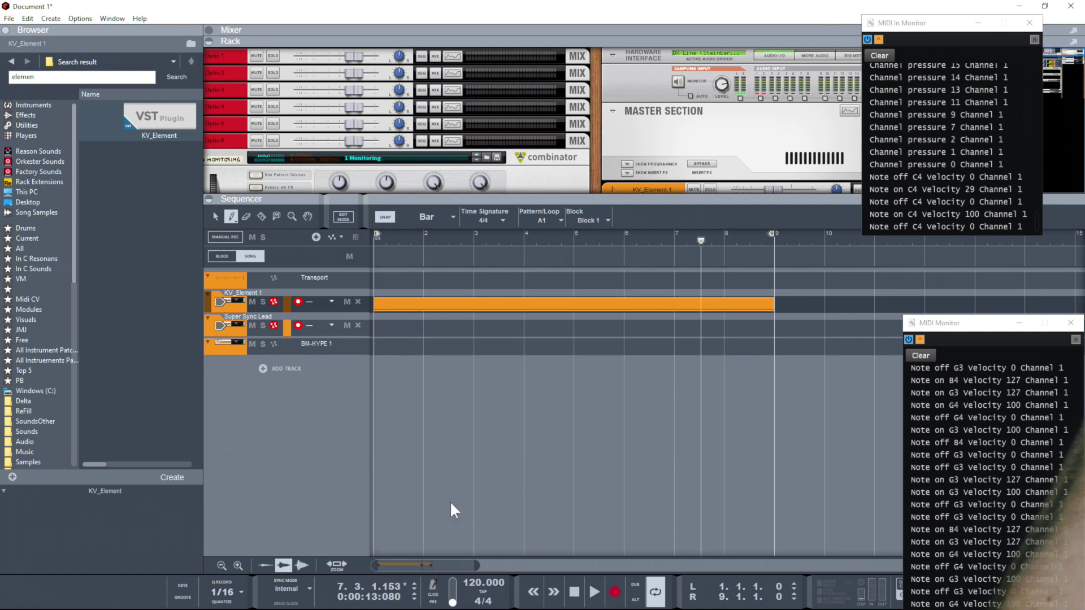
left_click(574, 592)
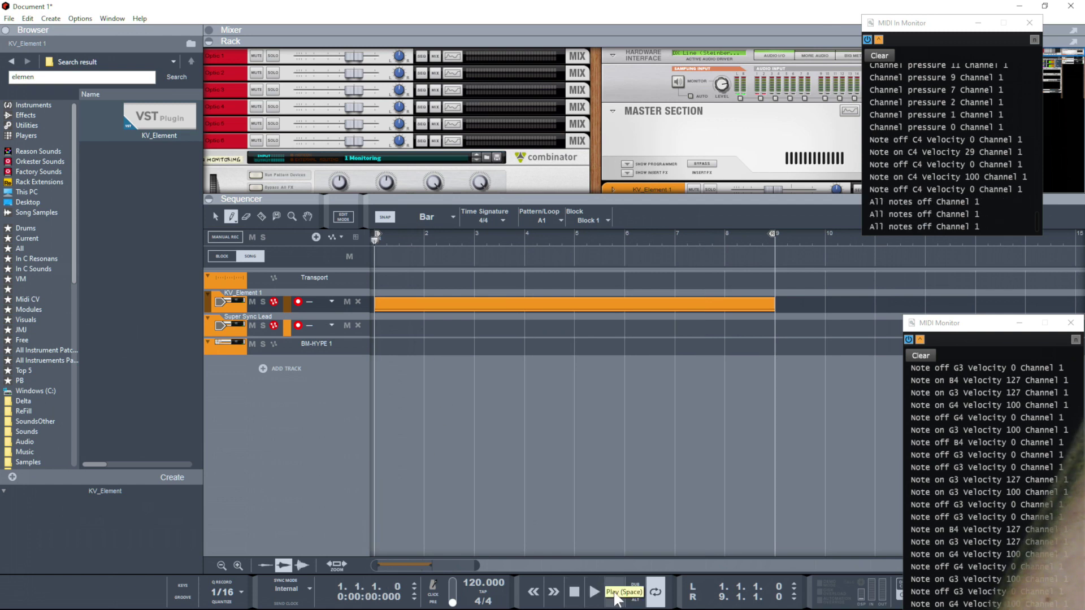
left_click(297, 305)
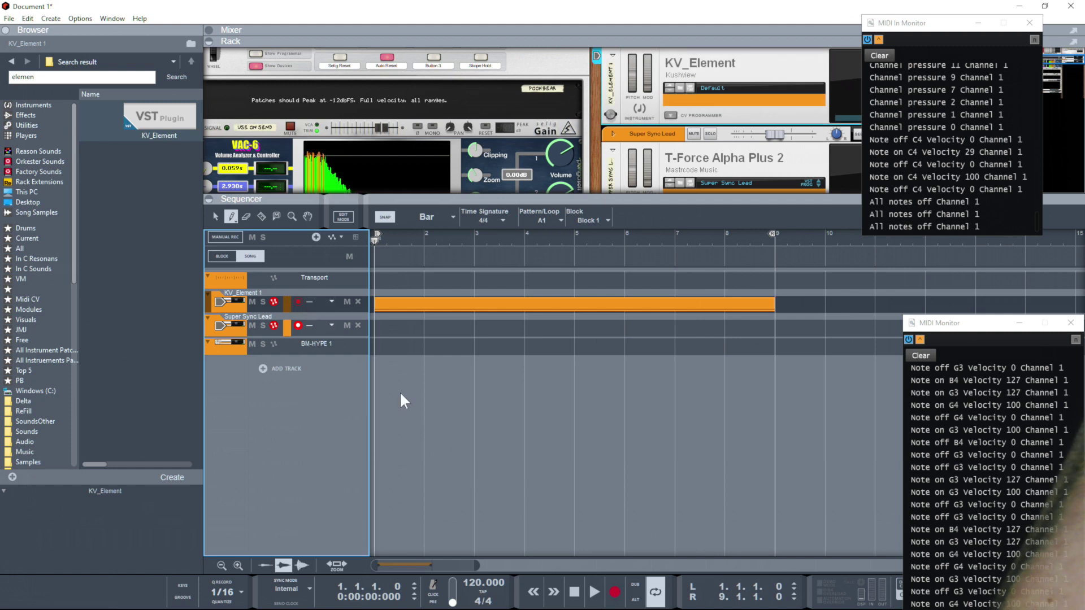
left_click(615, 592)
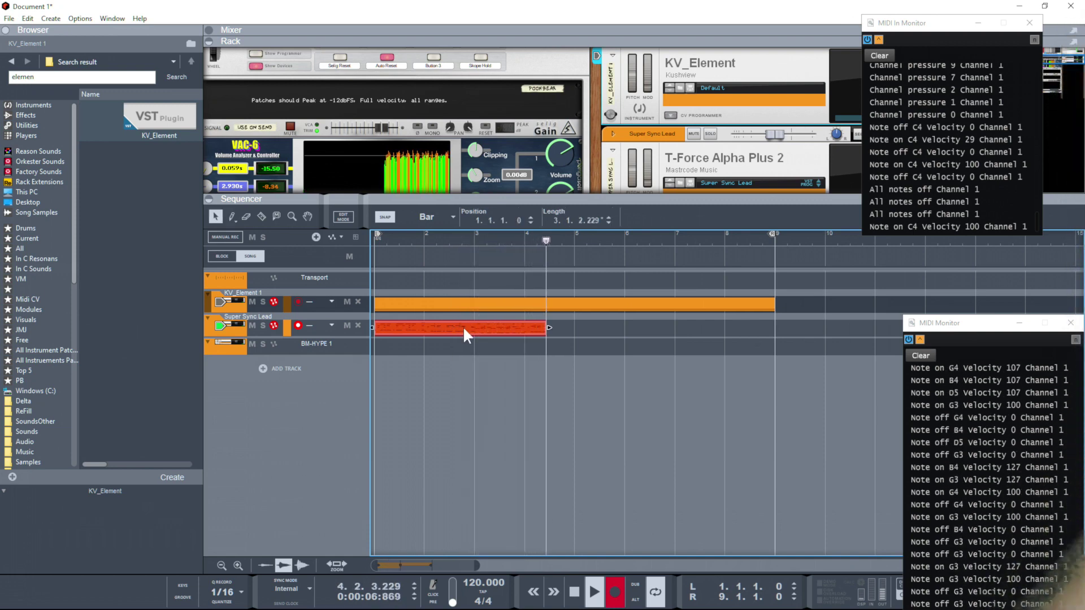
Step: Stop recording after the 8-bar arpeggio, rewind, and mute the KV_Element 1 track
double_click(460, 327)
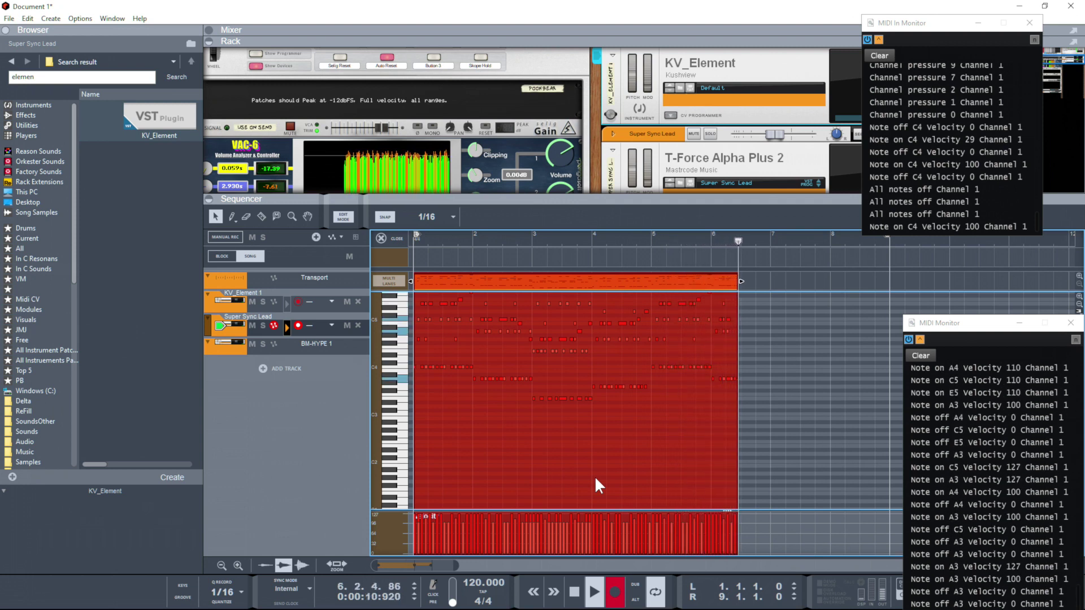
left_click(574, 594)
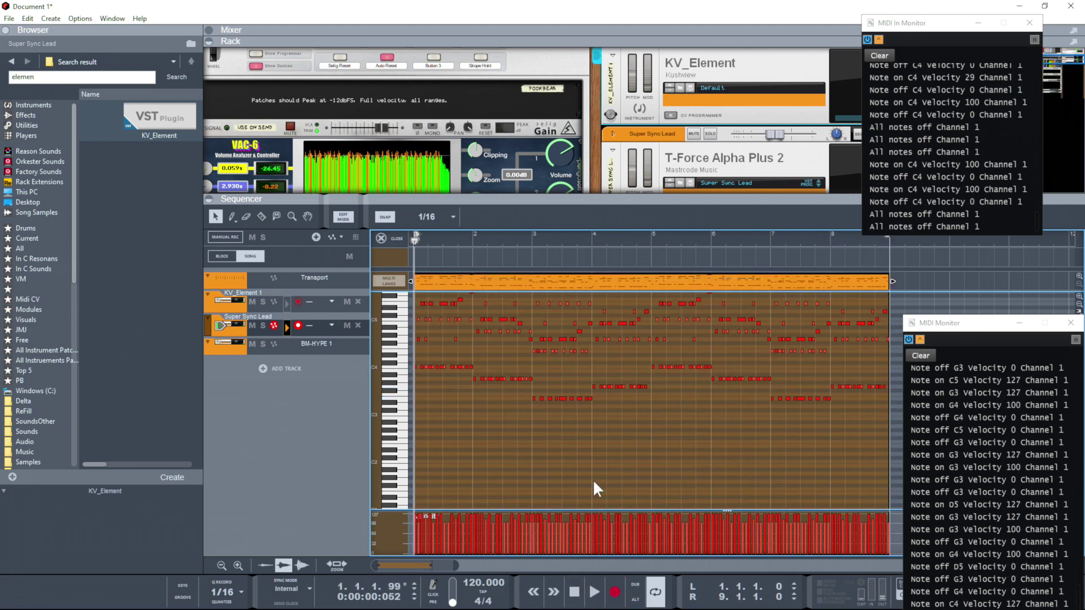
left_click(576, 598)
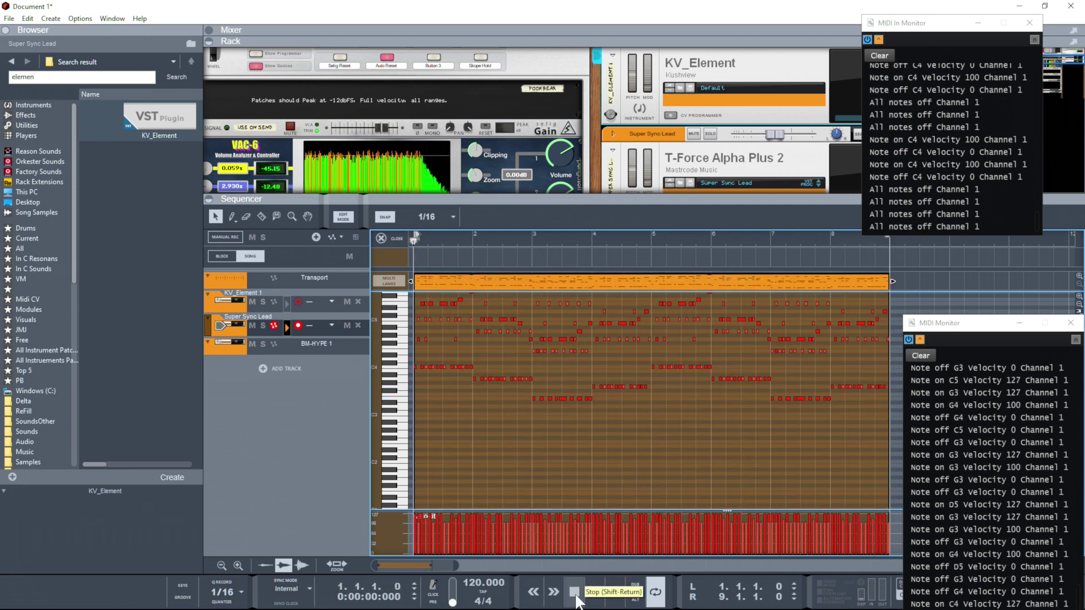
left_click(347, 301)
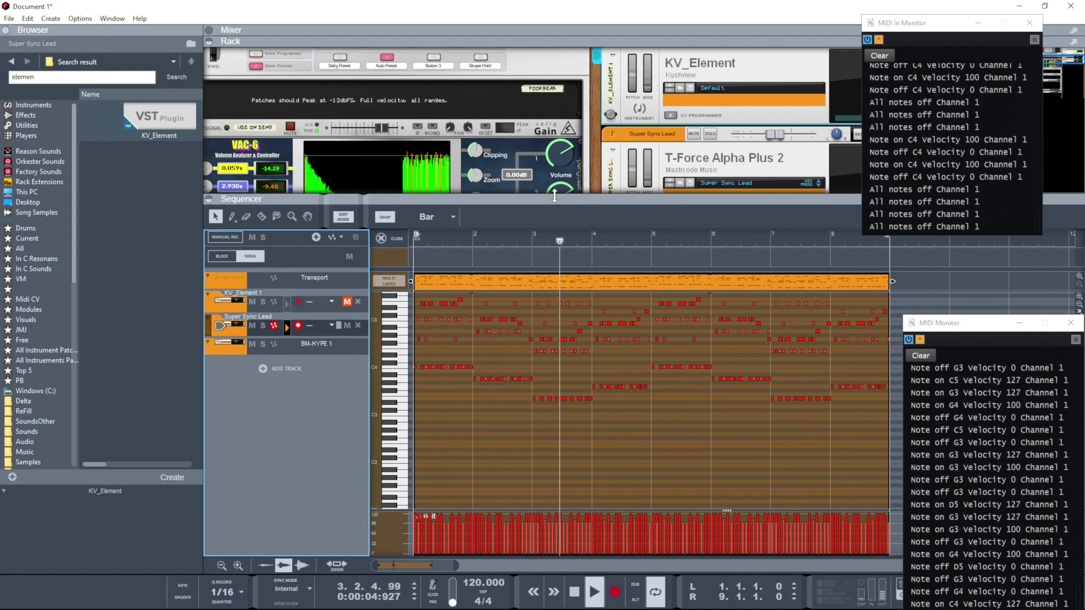
Step: Load the Bright Supesaw Lead patch on the T-Force Alpha Plus 2 device
left_click_drag(553, 207, 538, 404)
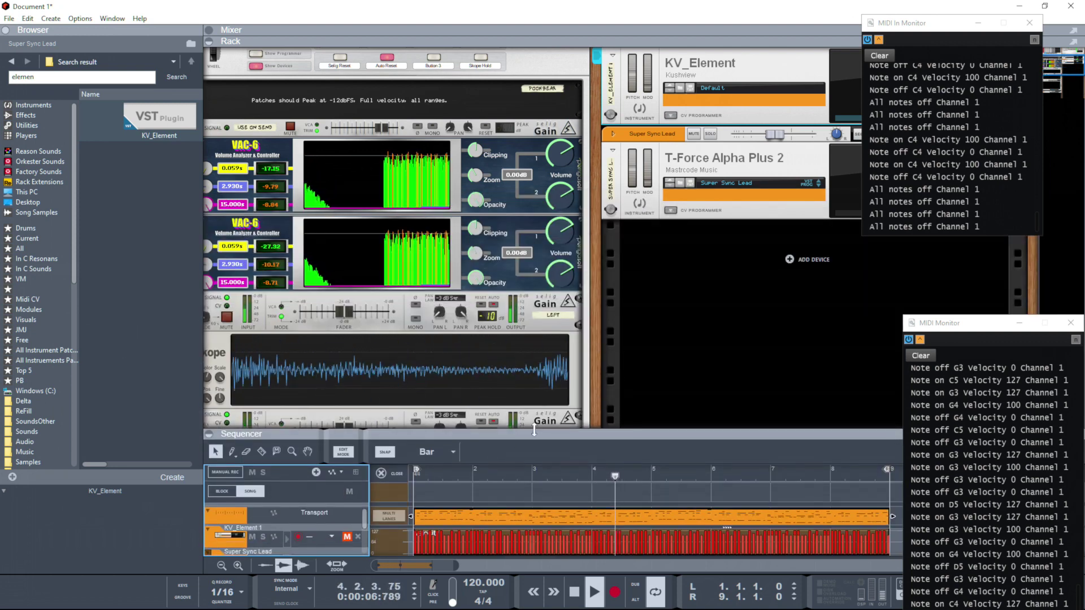
left_click(722, 182)
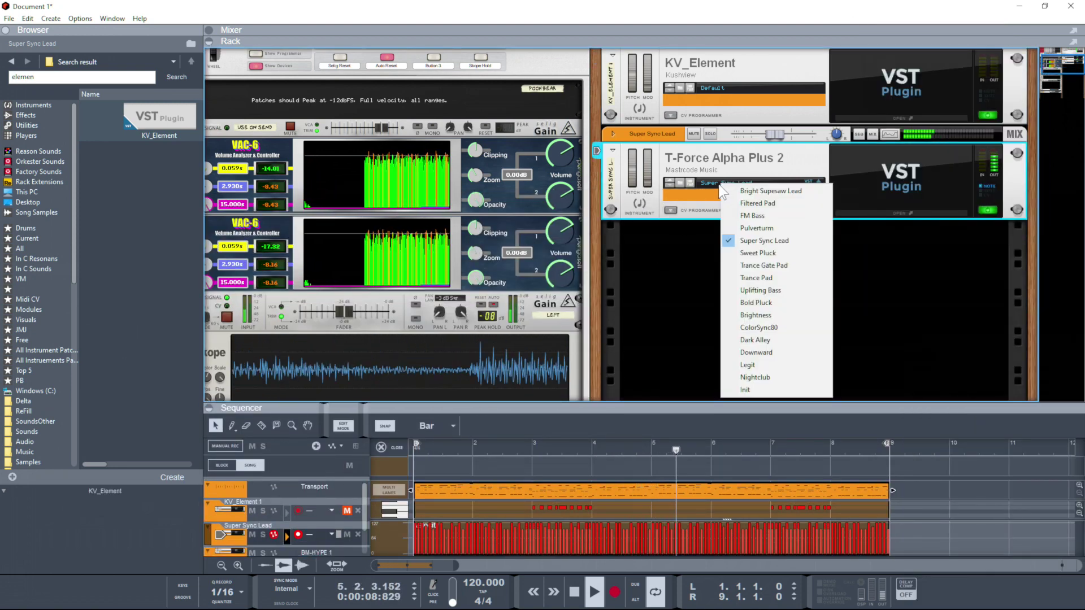
left_click(740, 190)
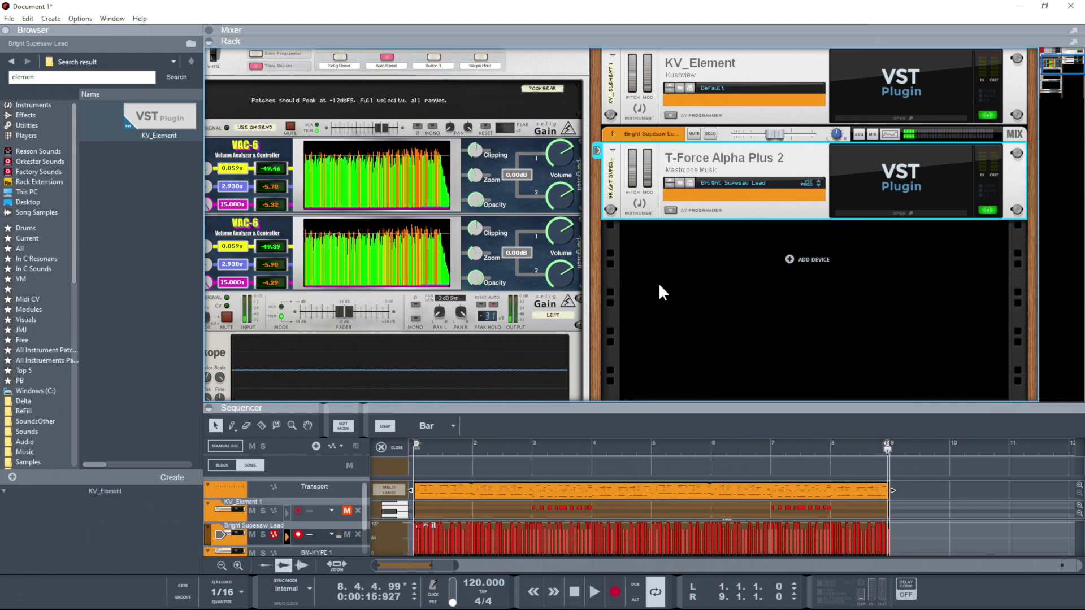
Step: Select the empty BM-HYPE 1 track to show its device in the rack
left_click_drag(602, 411, 602, 294)
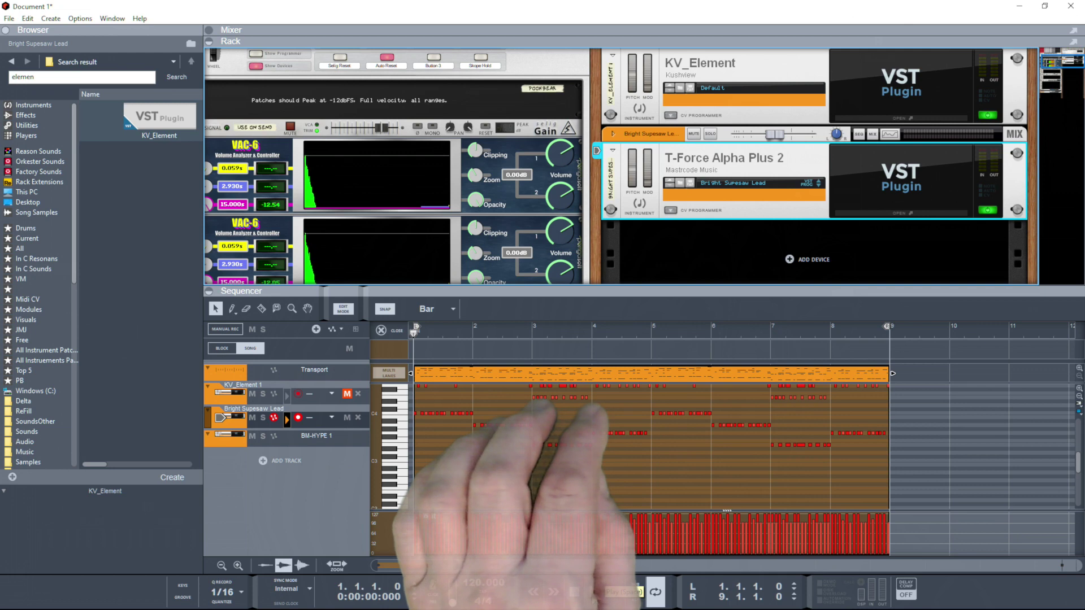
left_click(219, 442)
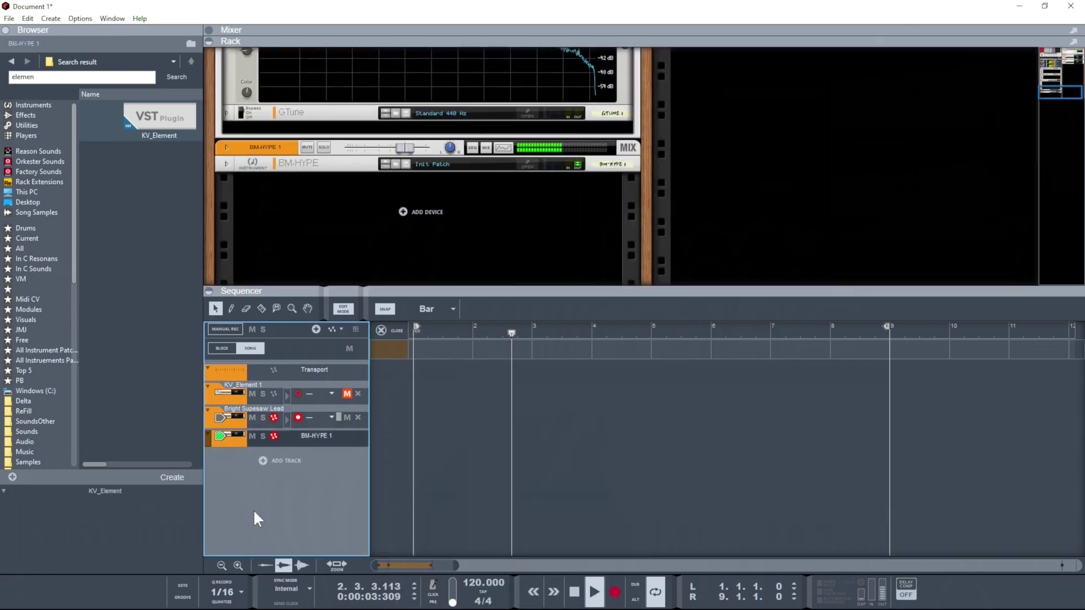